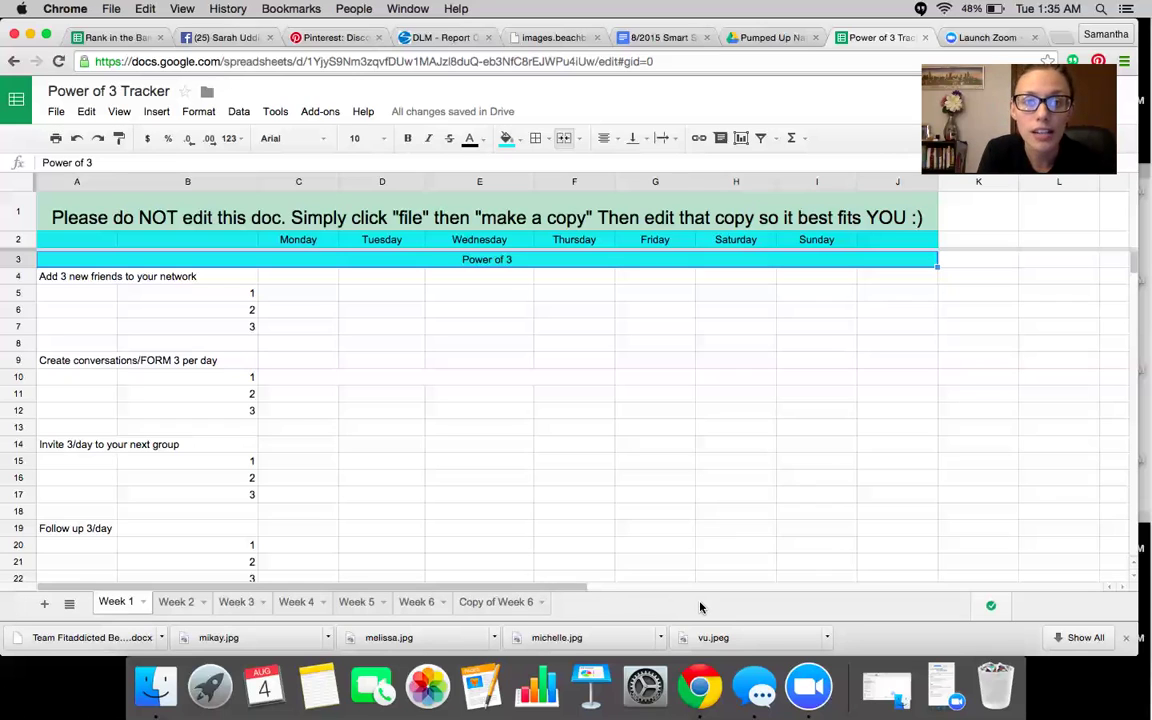
Step: On the Copy of Week 6 sheet, enter a sample contact's name in cell B19
{"action": "left_click", "coordinate": [491, 603]}
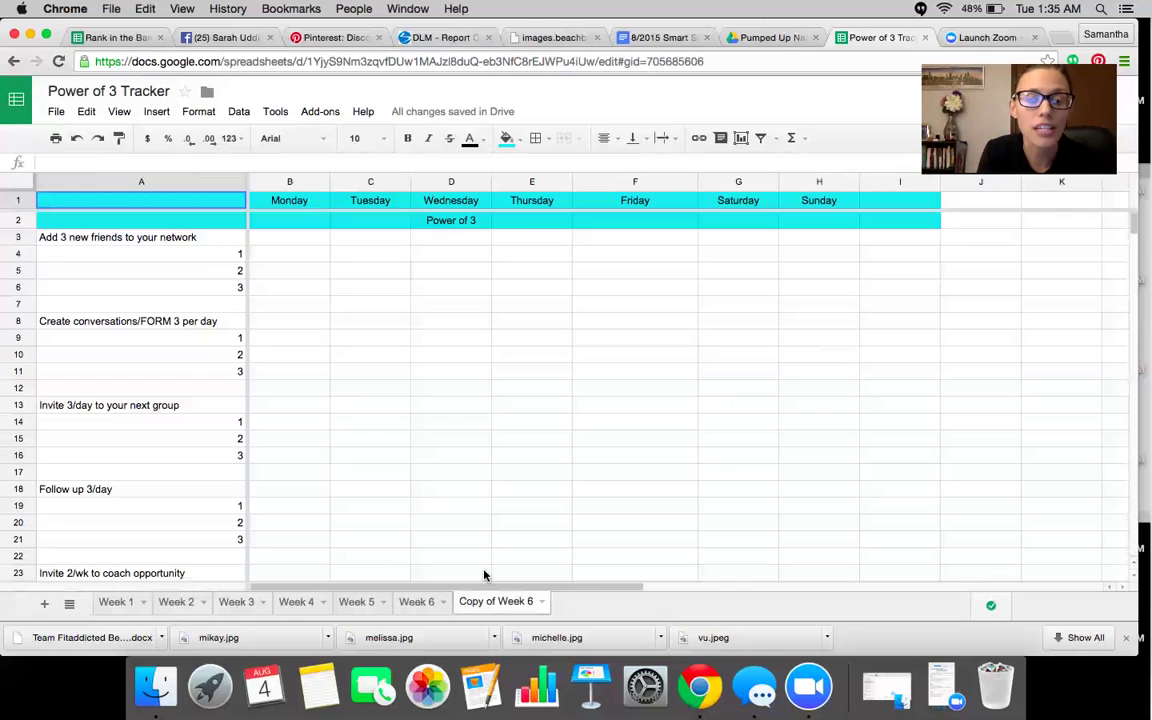
{"action": "scroll", "coordinate": [480, 537], "scroll_direction": "down", "scroll_amount": 3}
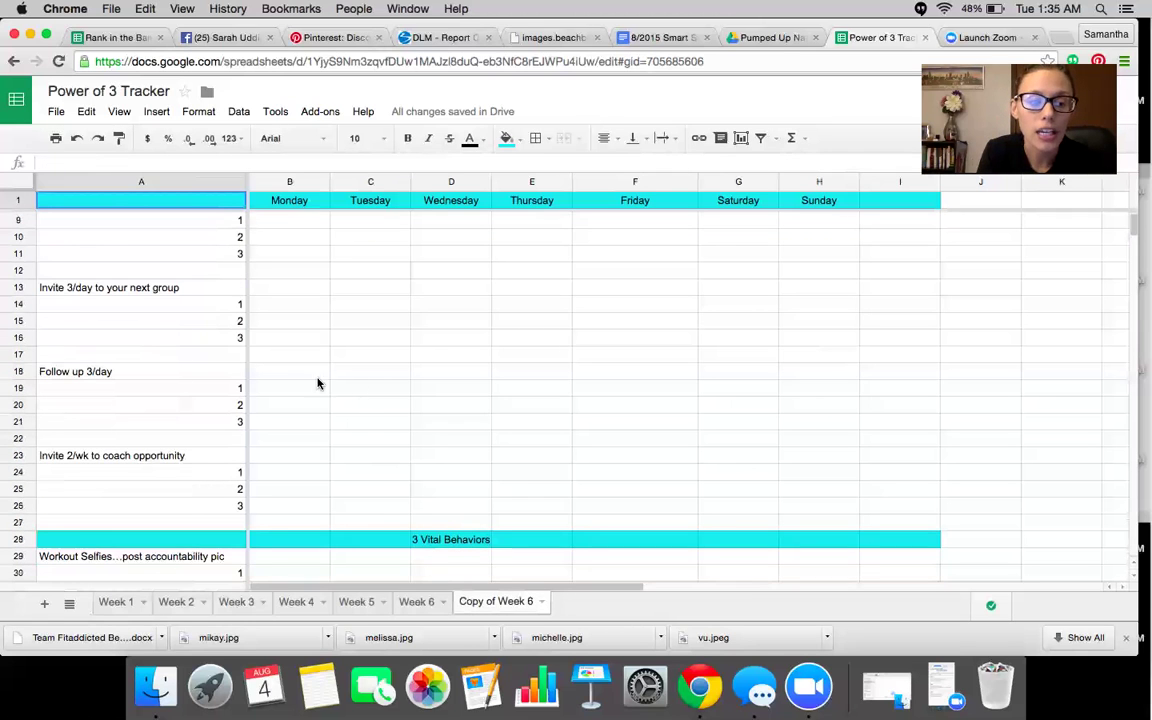
{"action": "left_click", "coordinate": [290, 393]}
{"action": "type", "text": "Ja"}
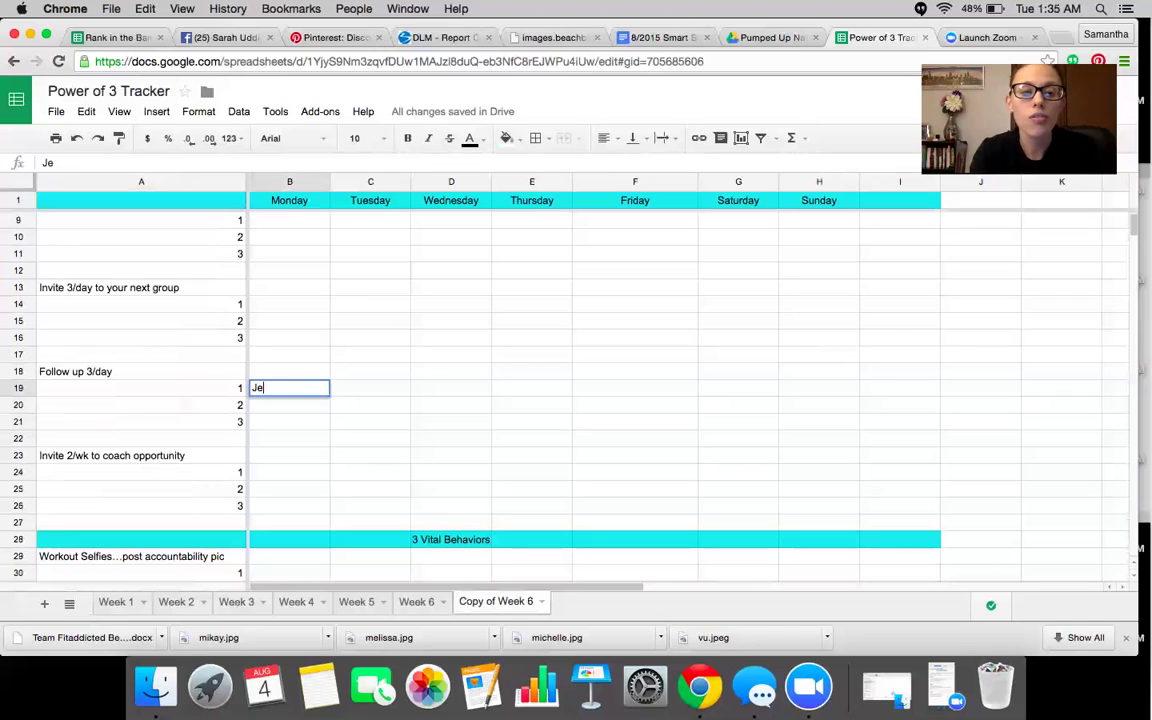
{"action": "type", "text": "ne Doe"}
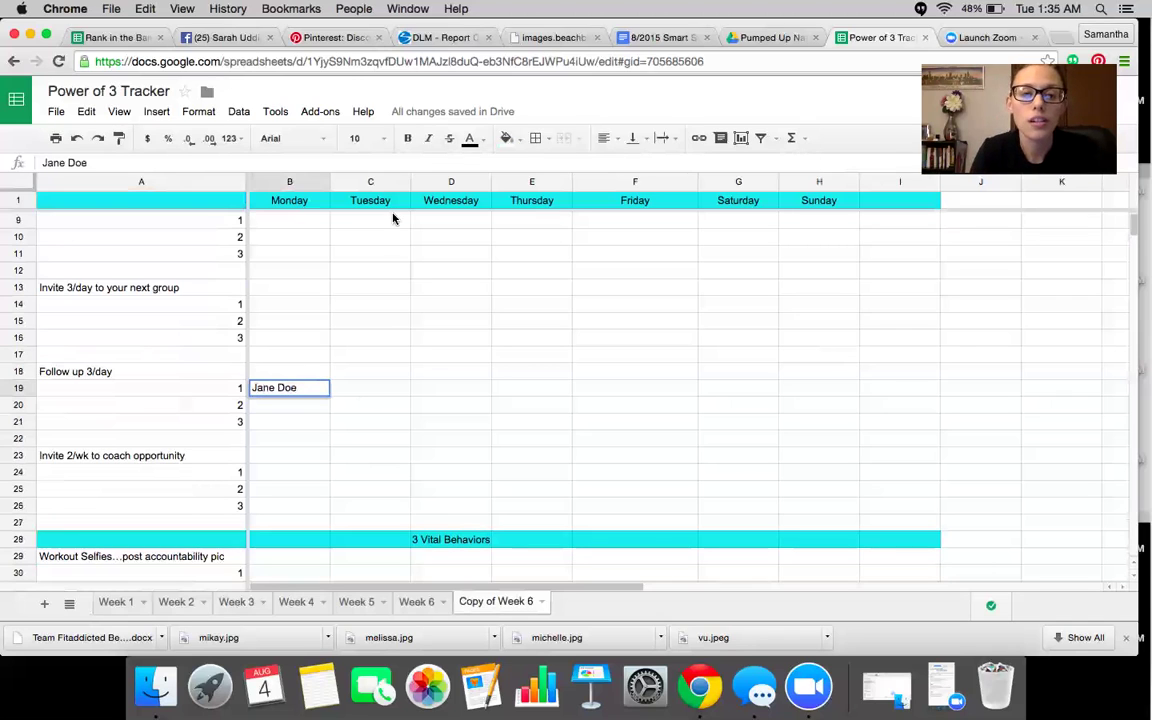
Step: Fill cell B19 yellow, then reset its fill colour to none
{"action": "left_click", "coordinate": [507, 138]}
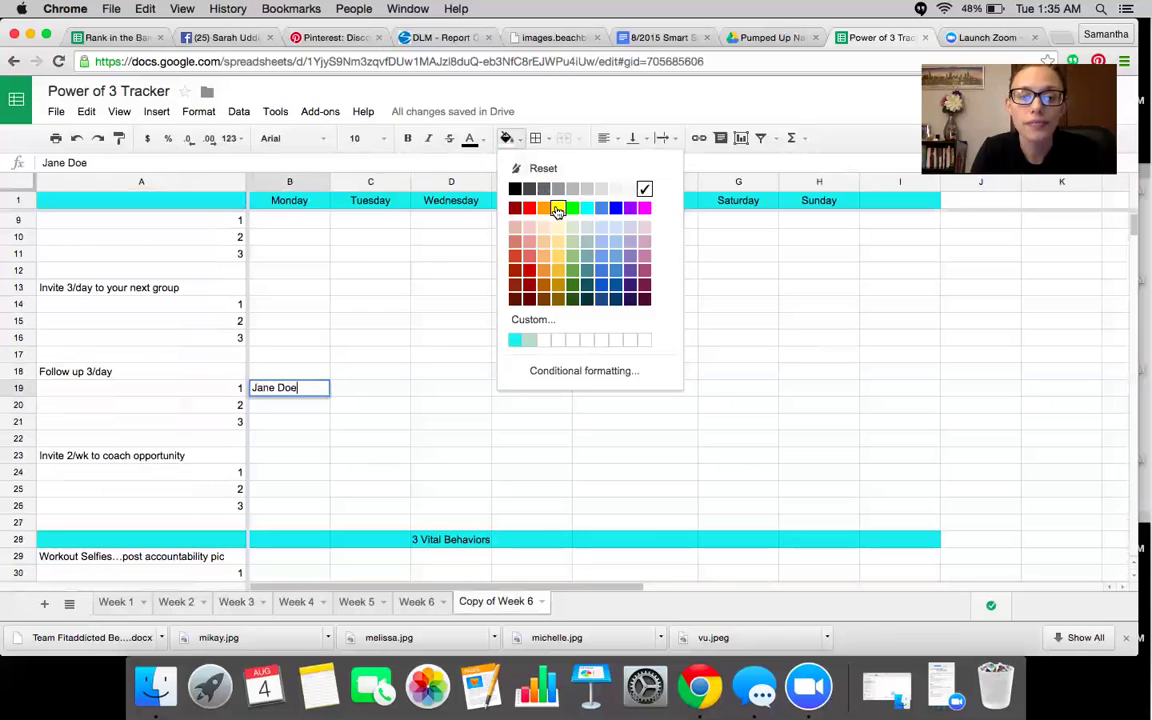
{"action": "left_click", "coordinate": [556, 209]}
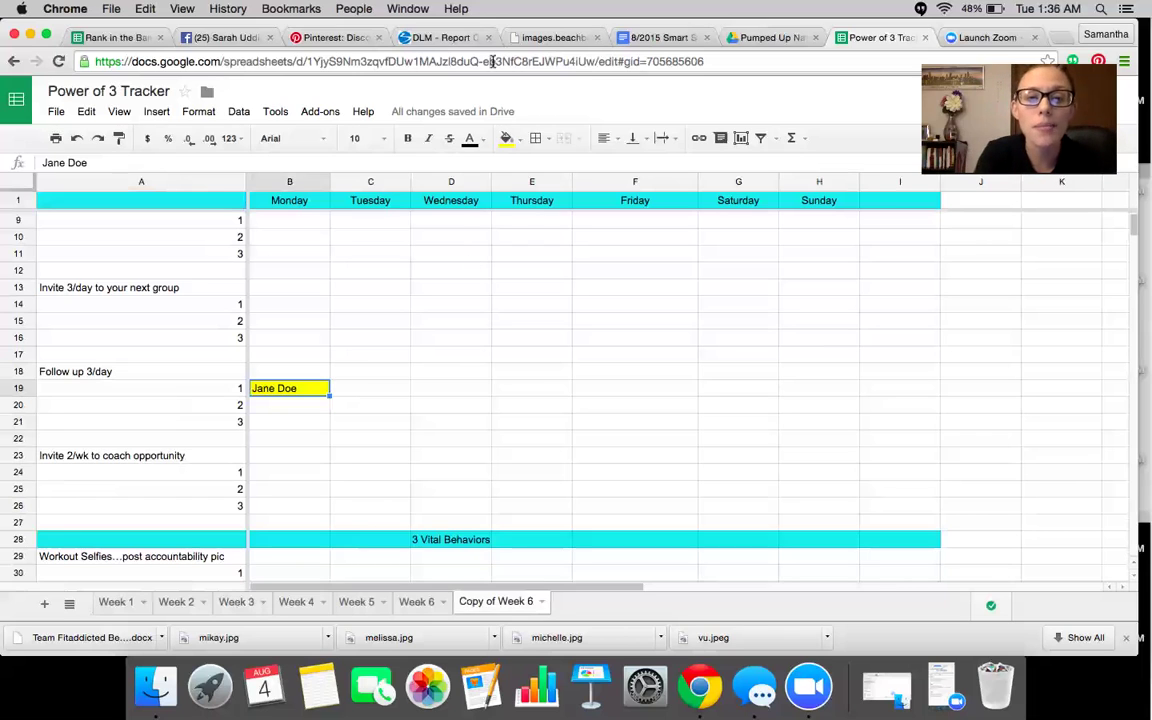
{"action": "left_click", "coordinate": [507, 138]}
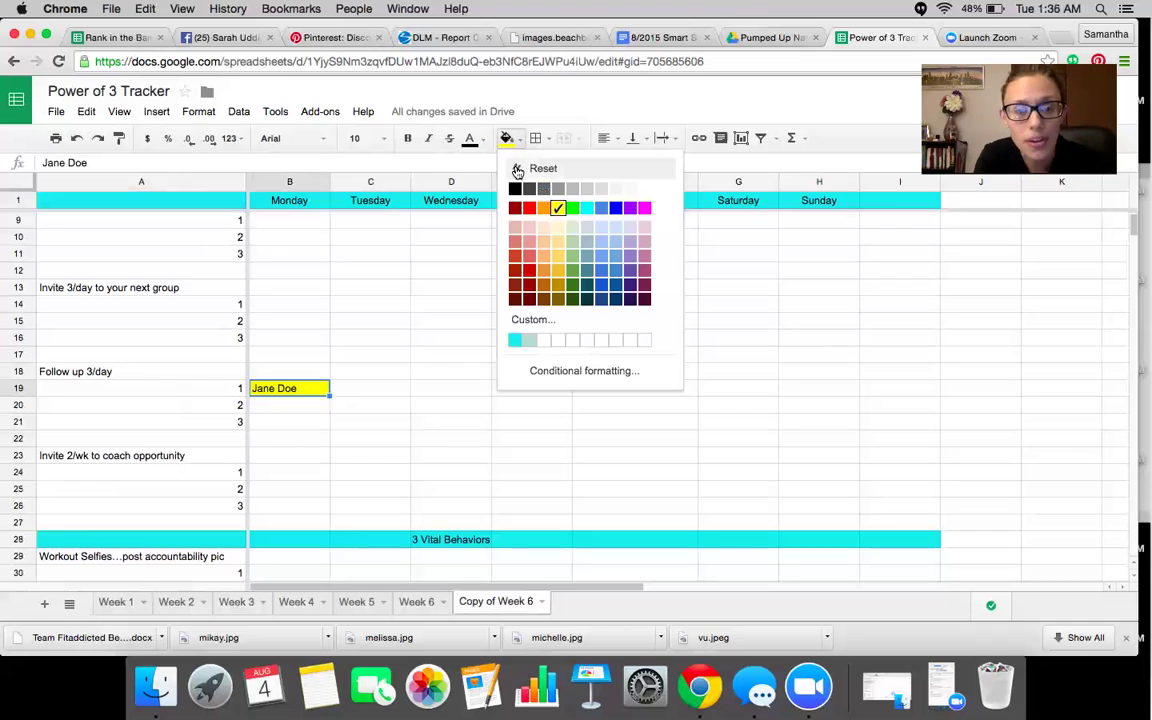
{"action": "left_click", "coordinate": [517, 167]}
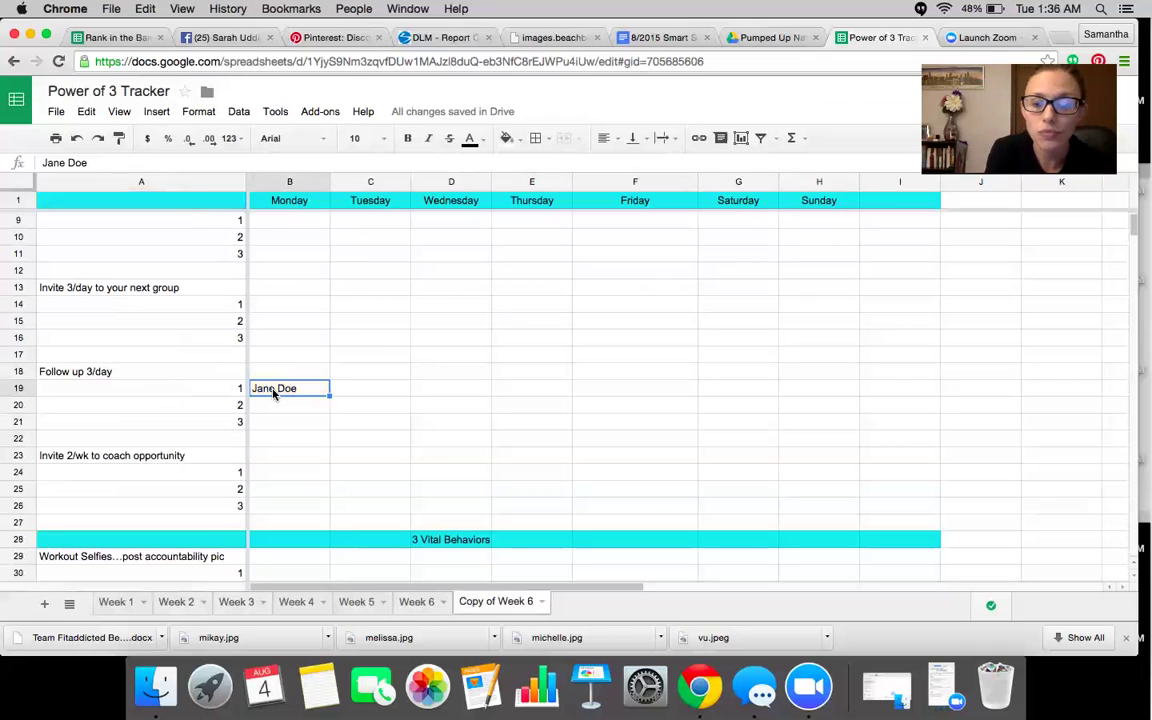
Step: Delete the sample name from B19 and return to the top of the sheet
{"action": "key", "text": "Delete"}
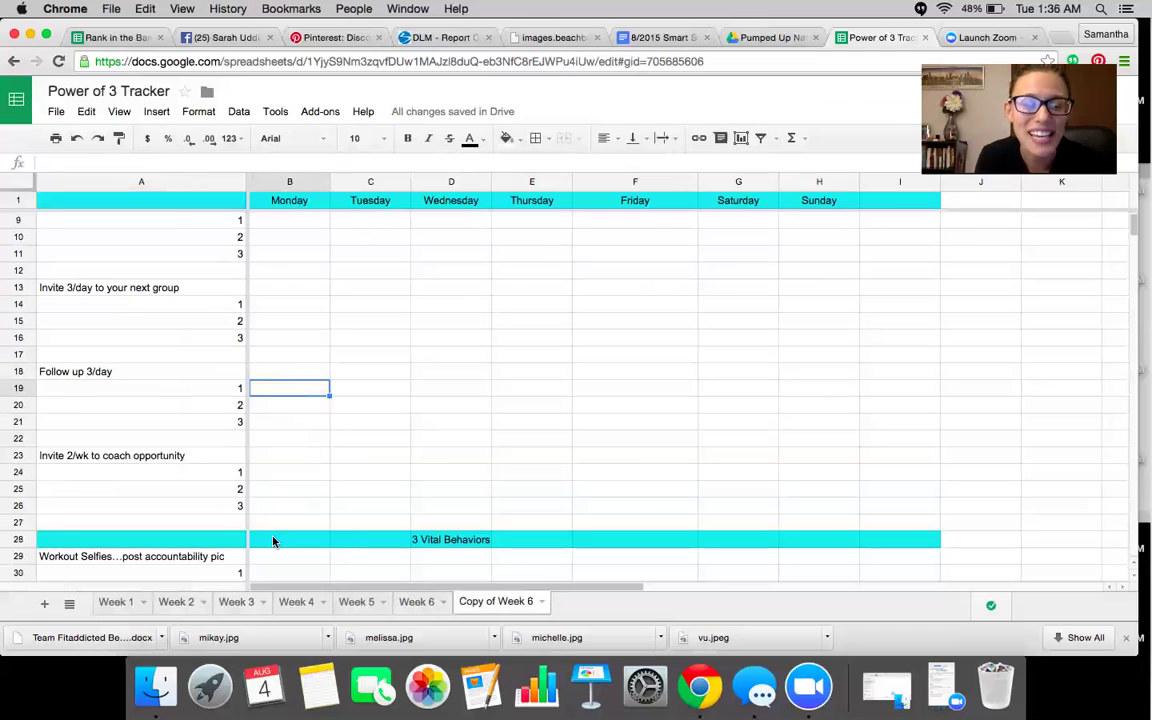
{"action": "scroll", "coordinate": [389, 364], "scroll_direction": "up", "scroll_amount": 3}
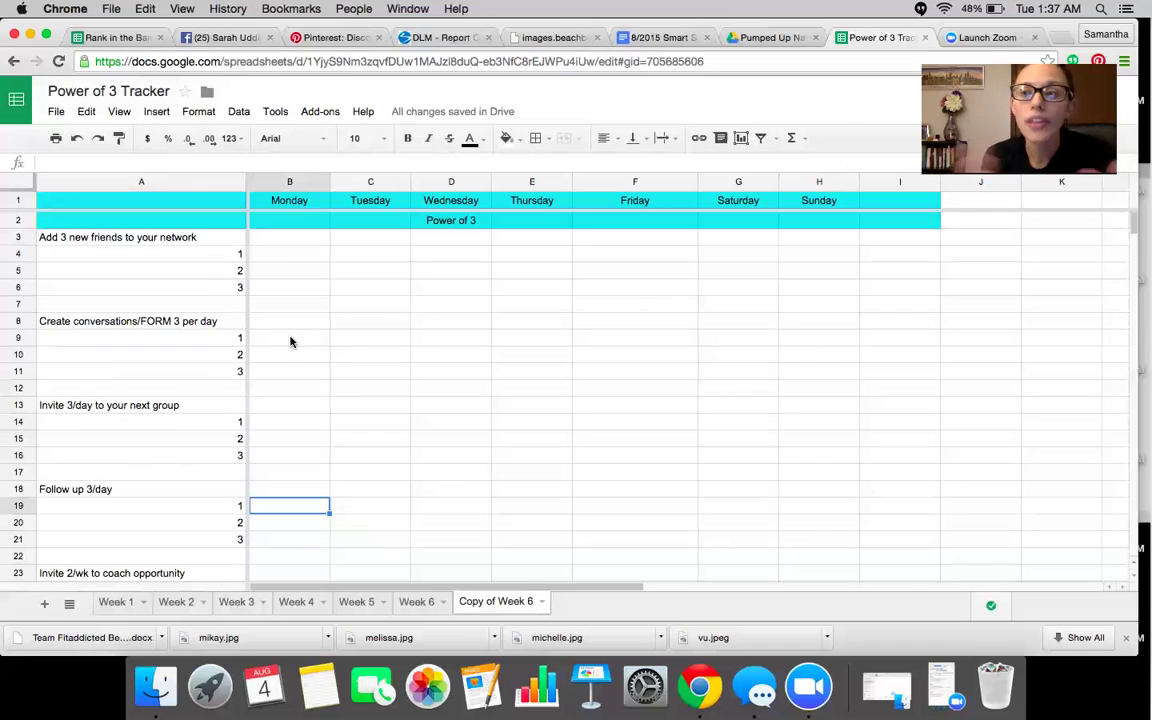
Step: Enter a sample friend's name with a '- sent request' note in cell B4
{"action": "left_click", "coordinate": [289, 257]}
{"action": "type", "text": "Jane"}
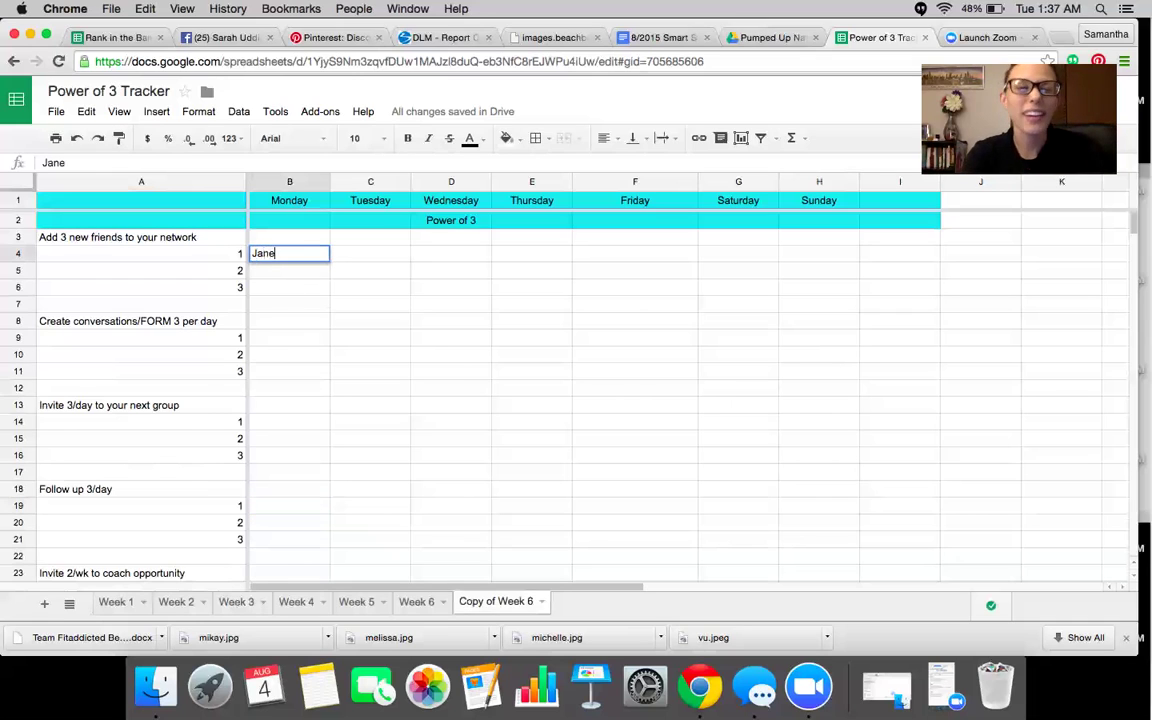
{"action": "type", "text": " Doe- "}
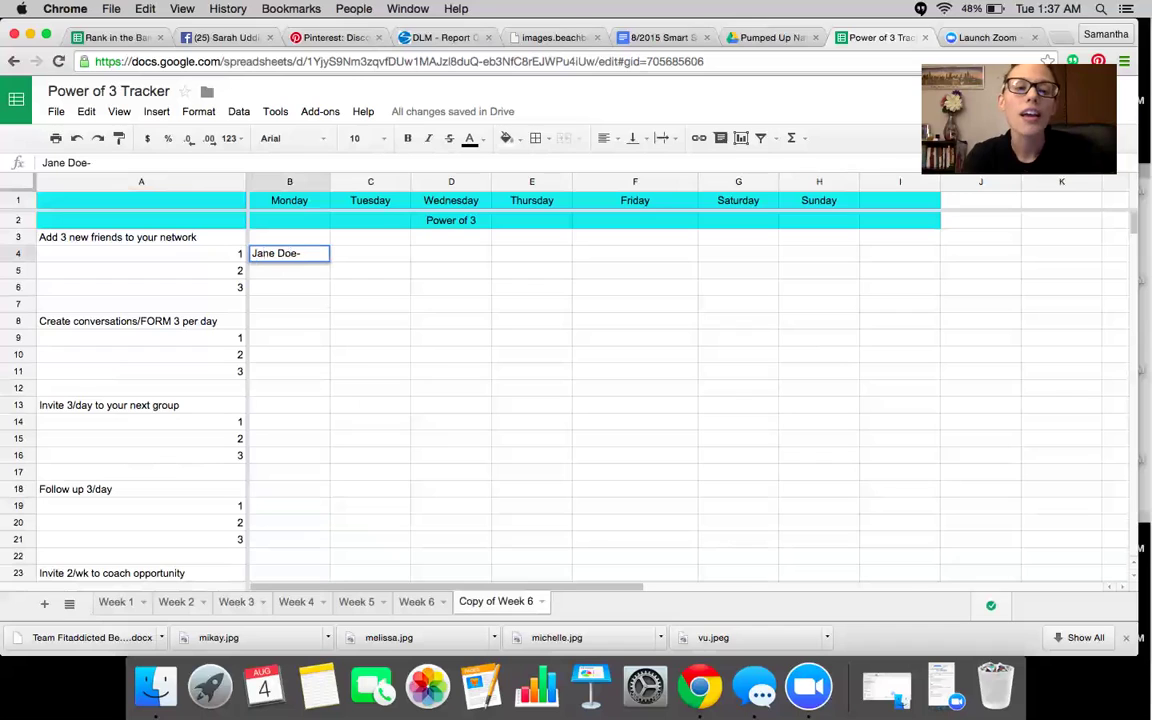
{"action": "type", "text": "sent"}
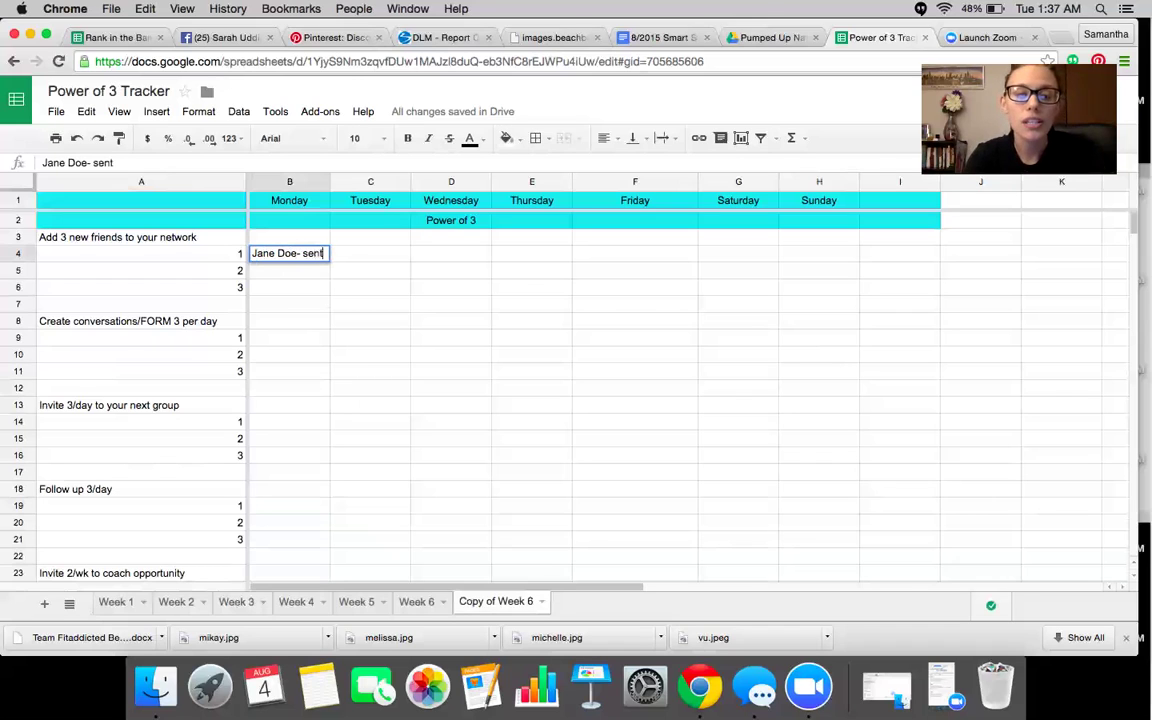
{"action": "type", "text": " request"}
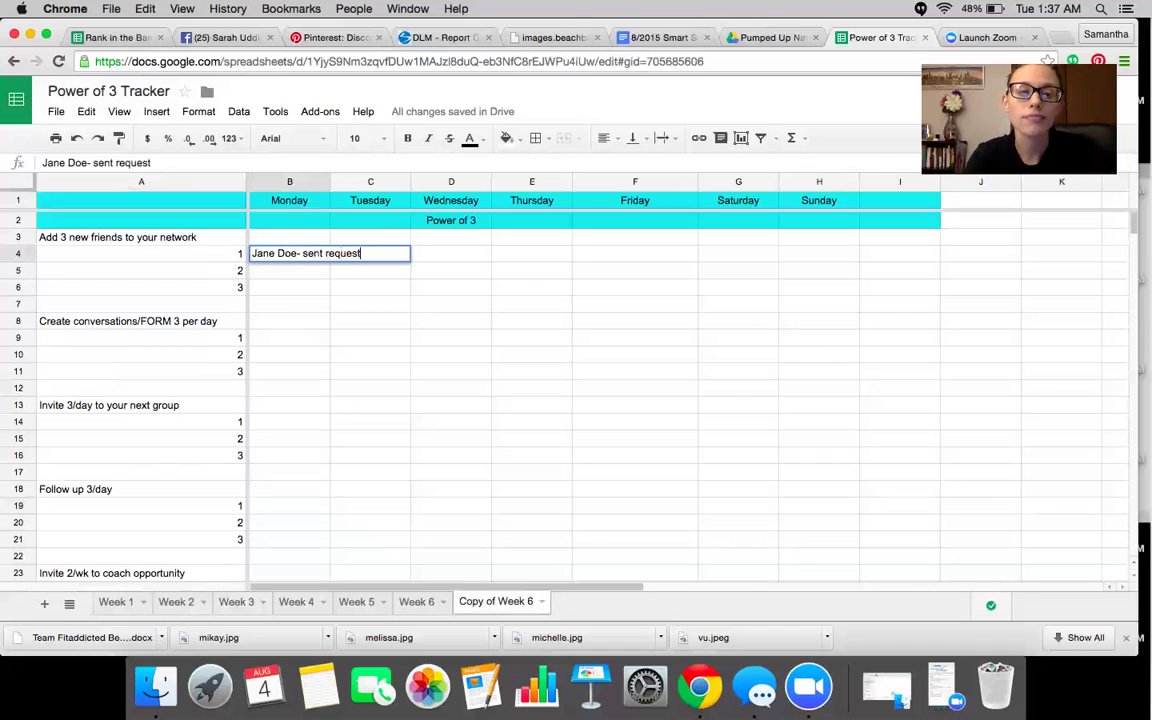
{"action": "key", "text": "Return"}
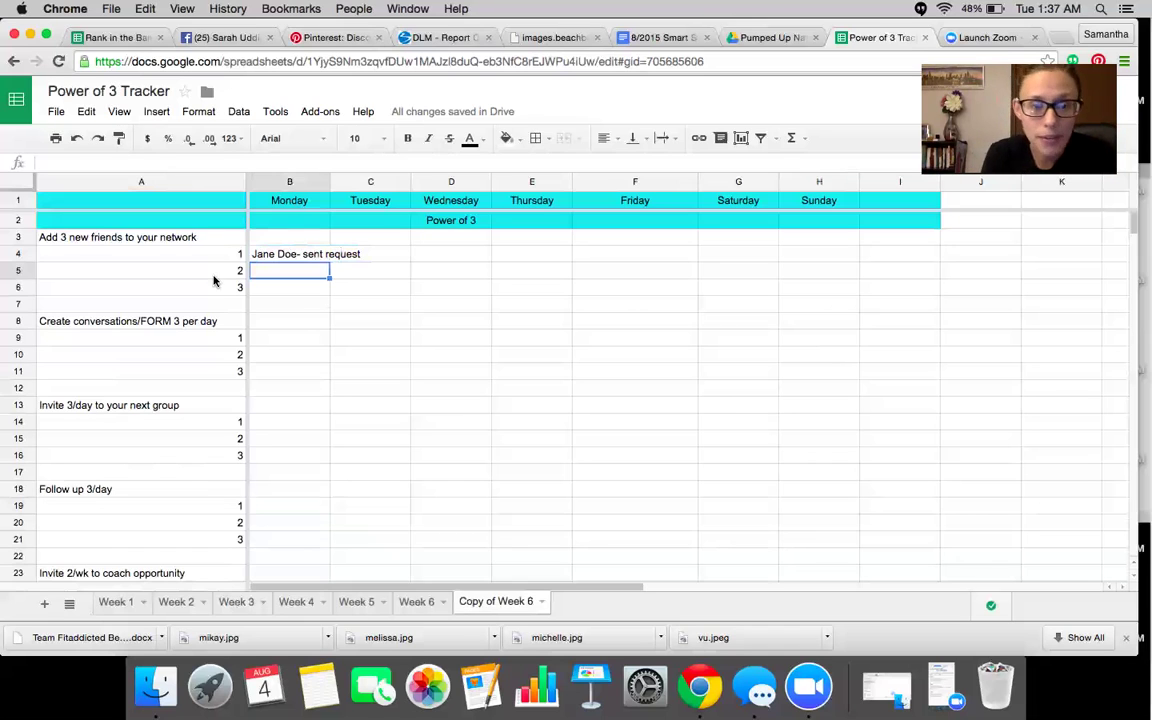
Step: Clear B4 and re-enter only the friend's name, trimming off the note
{"action": "left_click", "coordinate": [287, 258]}
{"action": "key", "text": "Delete"}
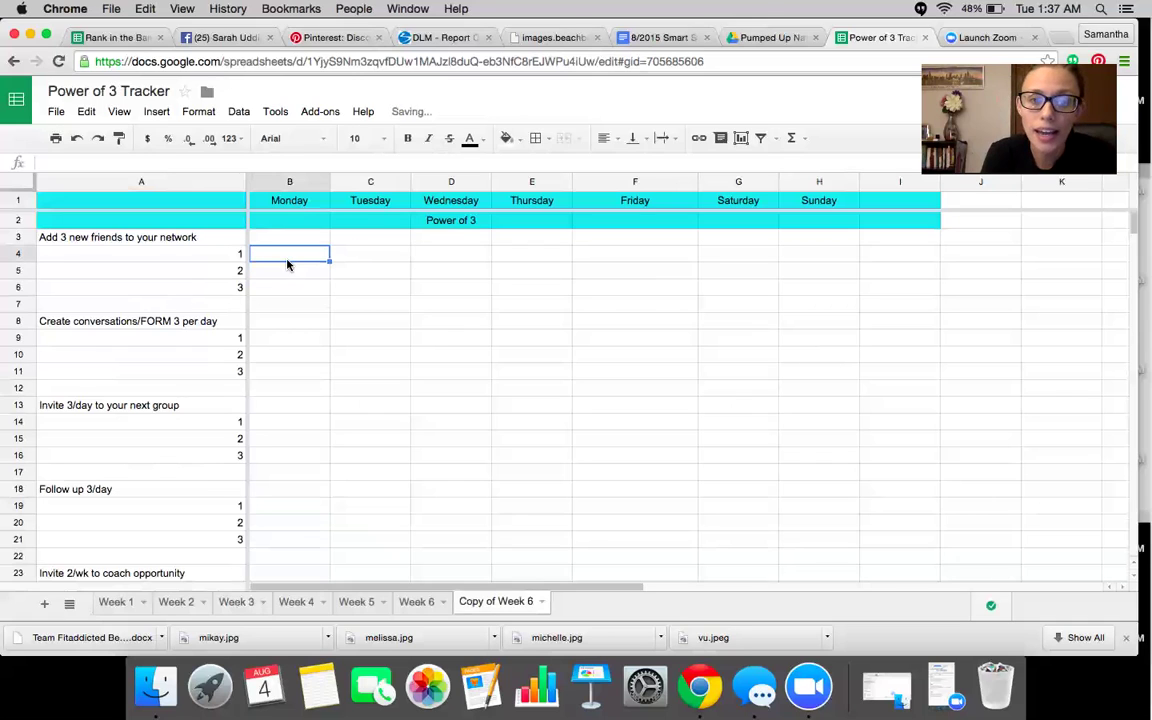
{"action": "double_click", "coordinate": [290, 258]}
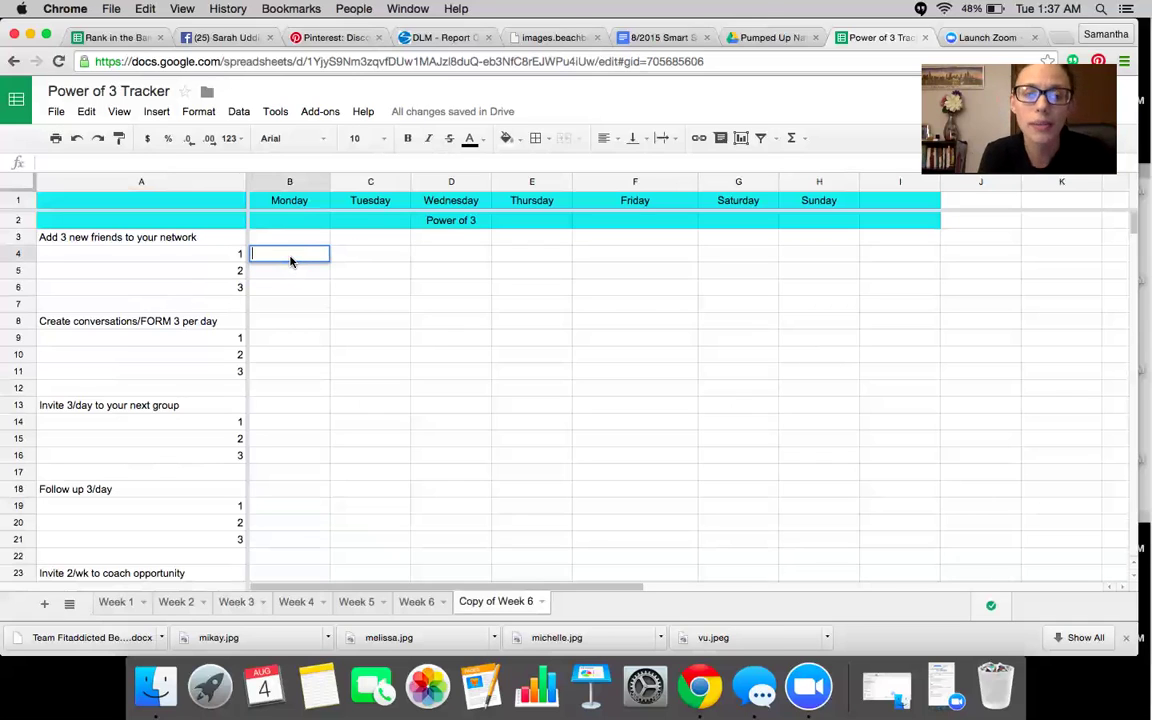
{"action": "type", "text": "Jane "}
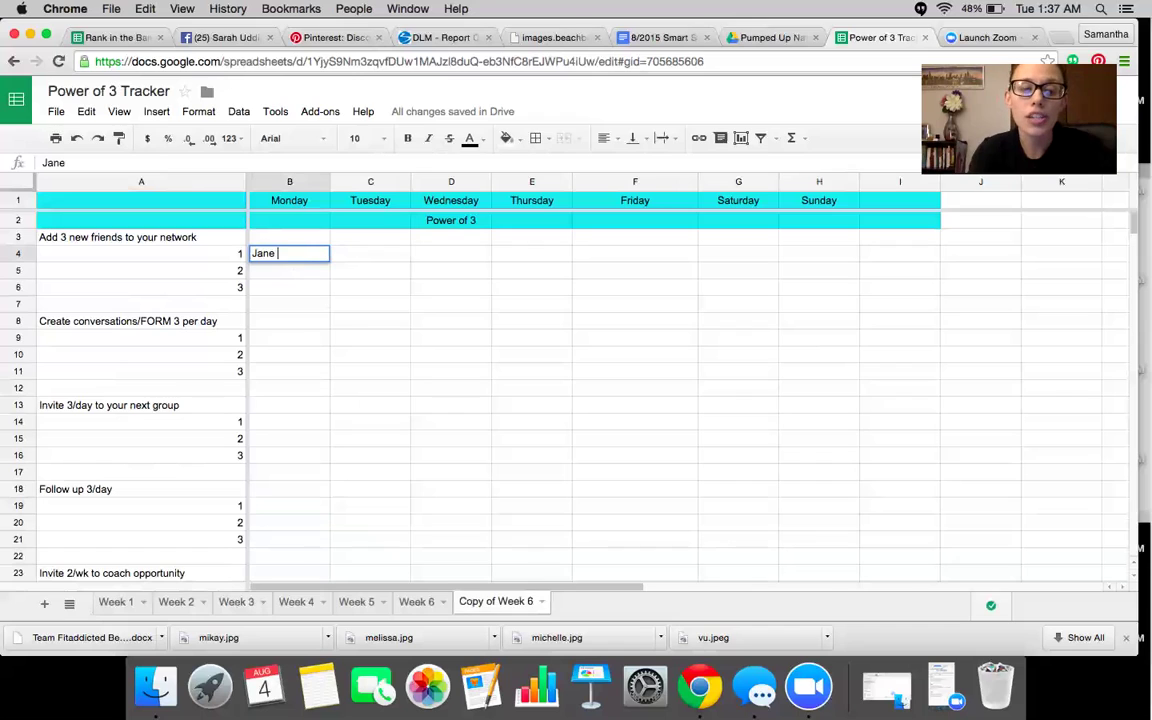
{"action": "type", "text": "doe- sent reques"}
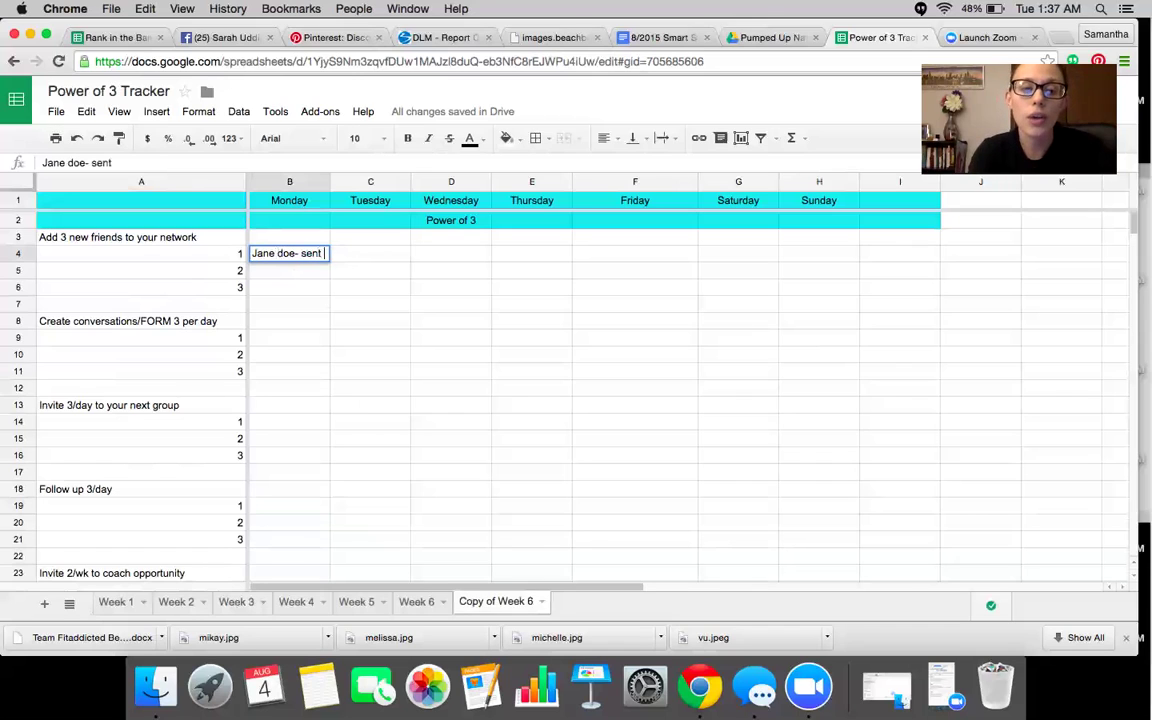
{"action": "key", "text": "BackSpace"}
{"action": "key", "text": "BackSpace"}
{"action": "key", "text": "BackSpace"}
{"action": "key", "text": "BackSpace"}
{"action": "key", "text": "BackSpace"}
{"action": "key", "text": "BackSpace"}
{"action": "key", "text": "BackSpace"}
{"action": "key", "text": "BackSpace"}
{"action": "key", "text": "BackSpace"}
{"action": "key", "text": "BackSpace"}
{"action": "key", "text": "BackSpace"}
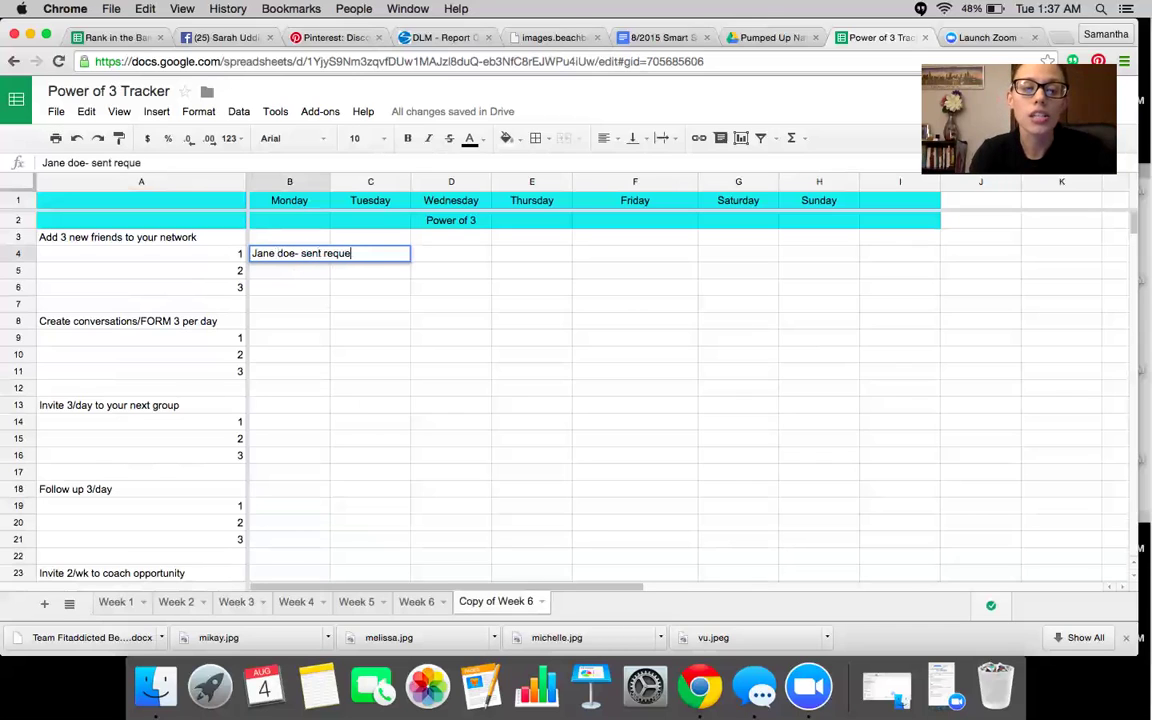
{"action": "key", "text": "BackSpace"}
{"action": "key", "text": "BackSpace"}
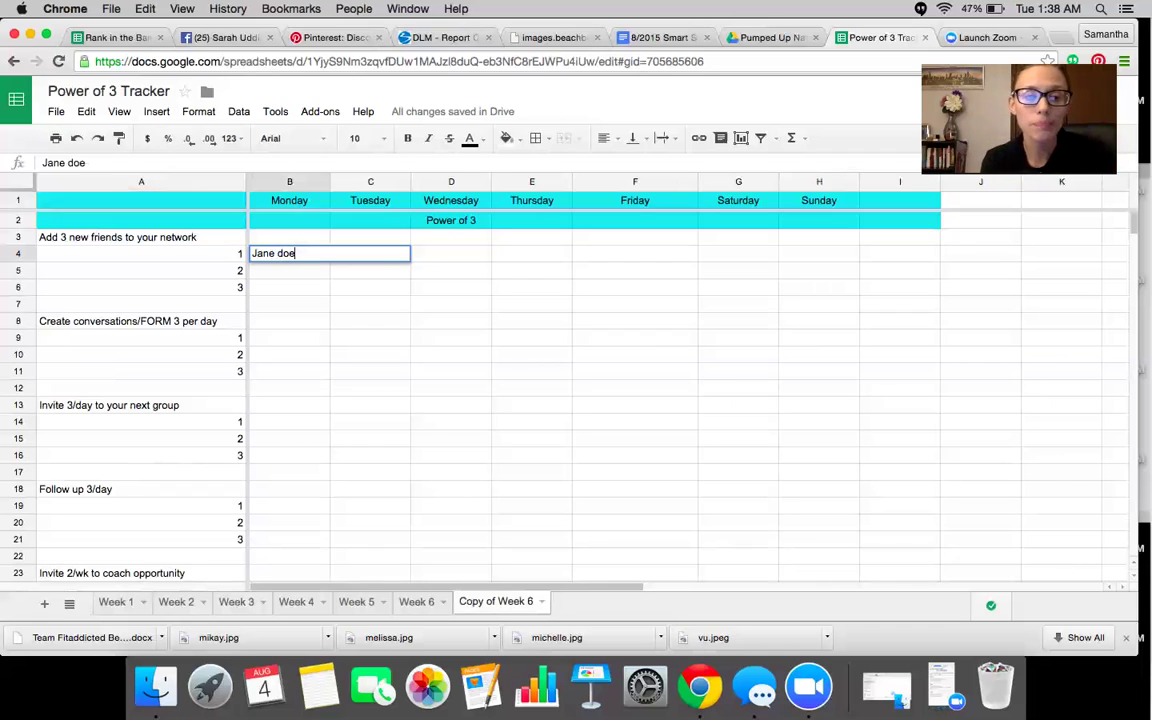
{"action": "left_click", "coordinate": [295, 346]}
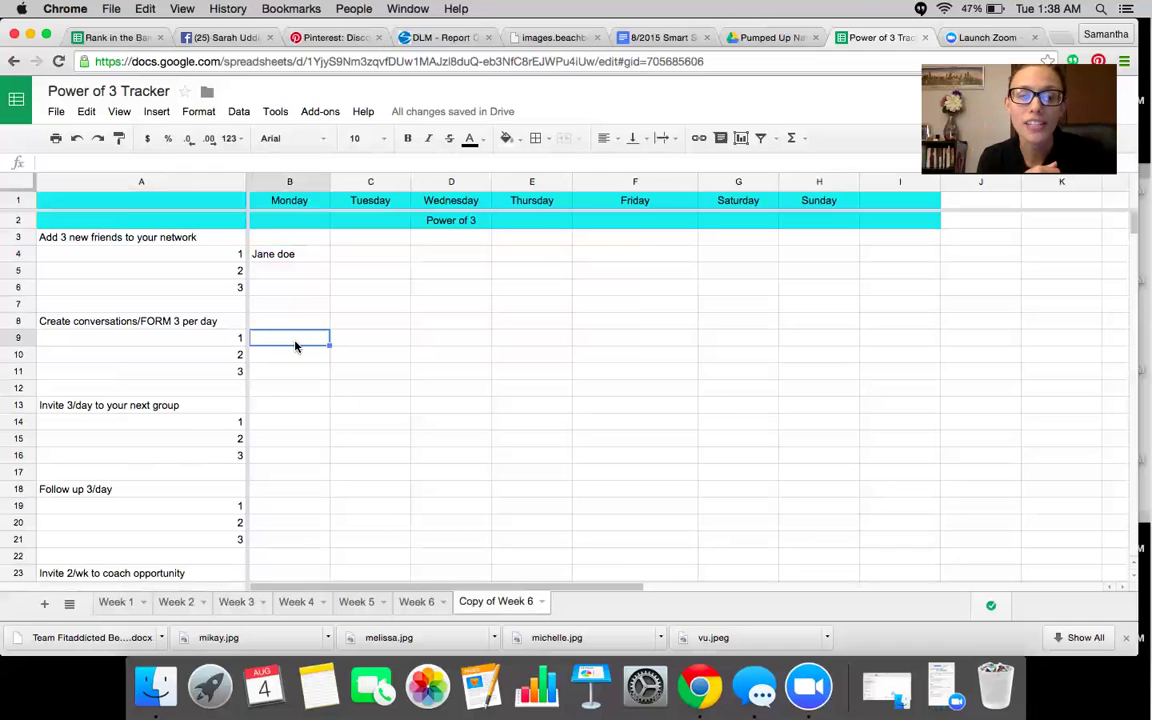
{"action": "left_click", "coordinate": [284, 424]}
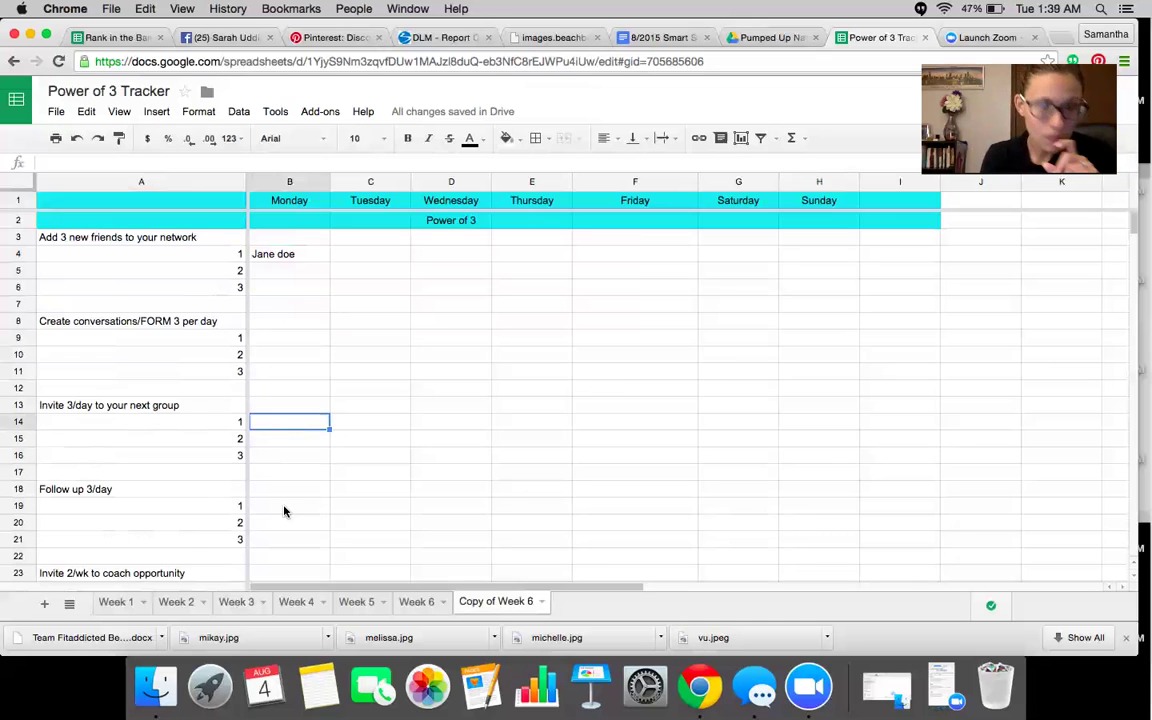
{"action": "scroll", "coordinate": [284, 511], "scroll_direction": "down", "scroll_amount": 1}
{"action": "scroll", "coordinate": [284, 511], "scroll_direction": "down", "scroll_amount": 1}
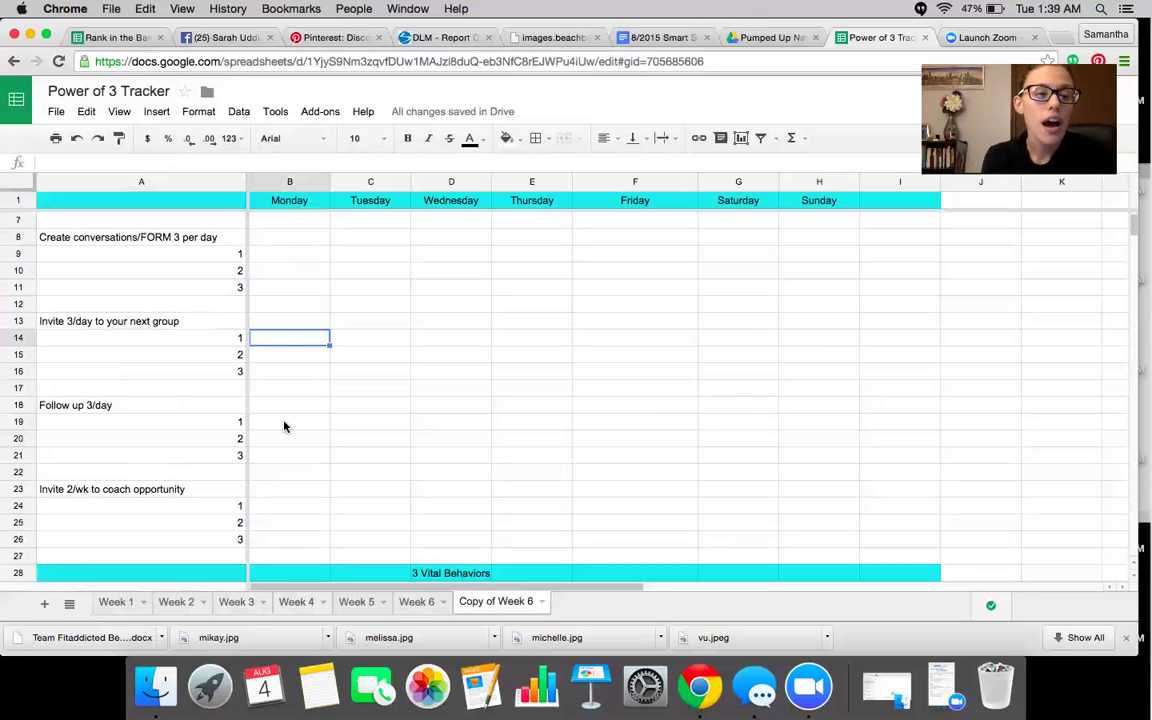
{"action": "left_click", "coordinate": [280, 256]}
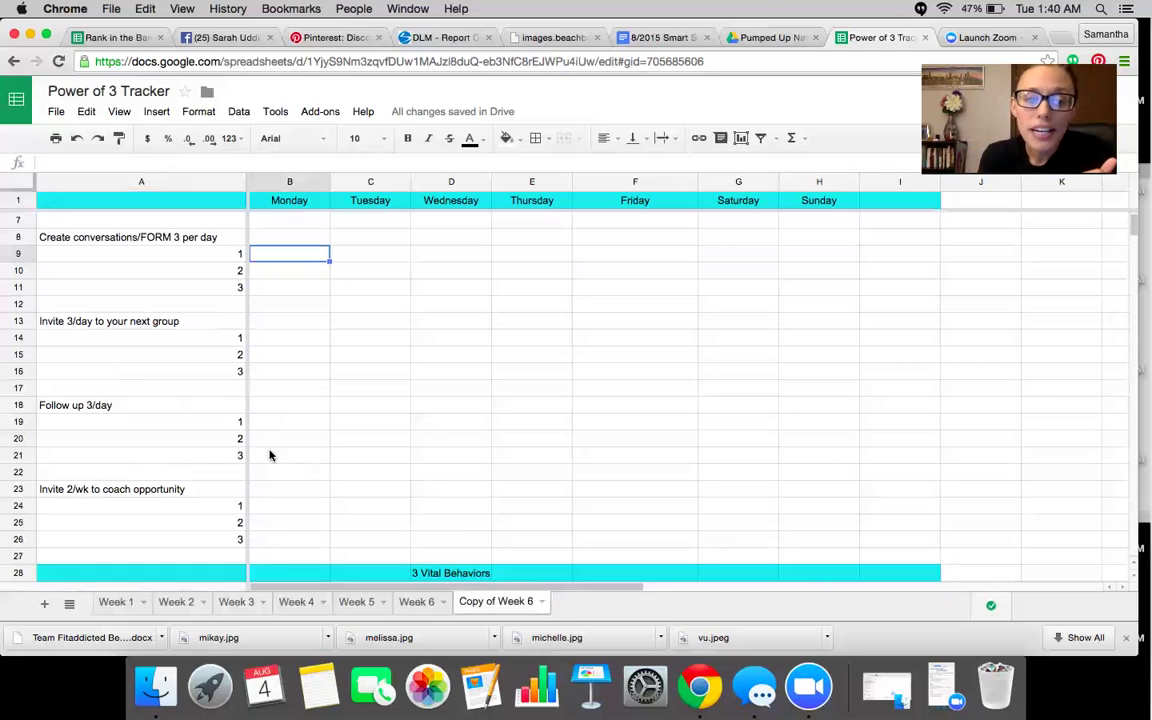
{"action": "scroll", "coordinate": [269, 455], "scroll_direction": "down", "scroll_amount": 3}
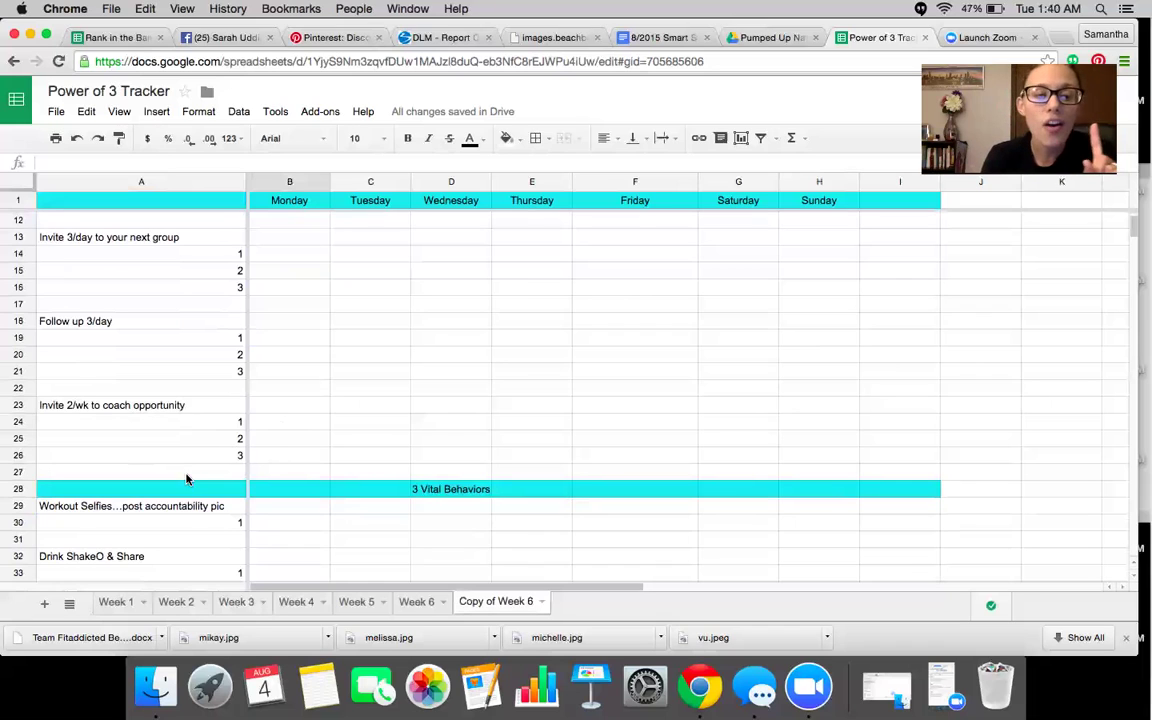
Step: Label A27 'New Messages Started' and insert two blank rows below row 27
{"action": "left_click", "coordinate": [182, 479]}
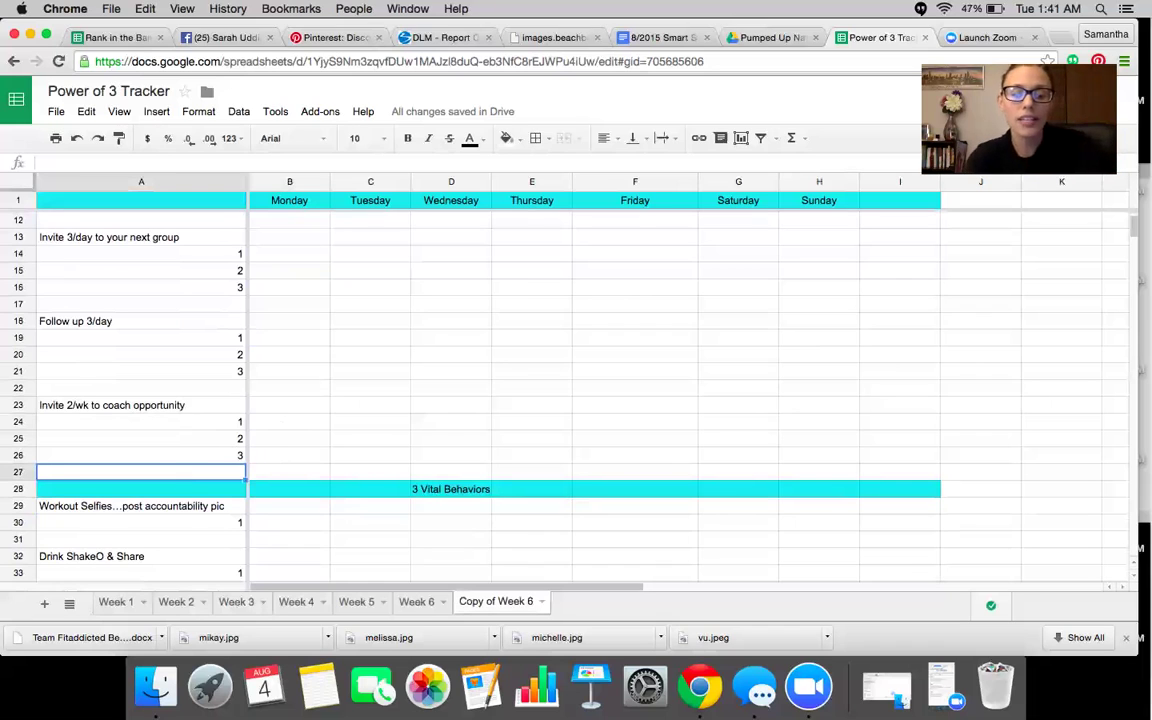
{"action": "type", "text": "New Messa"}
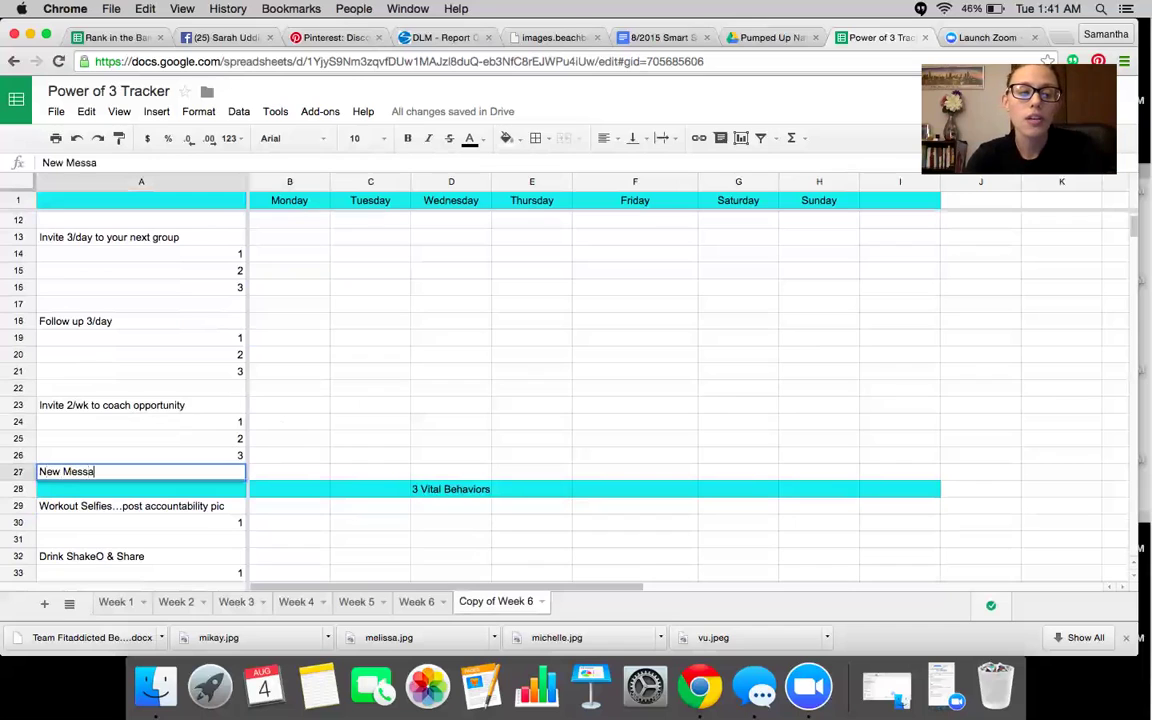
{"action": "type", "text": "ges Started"}
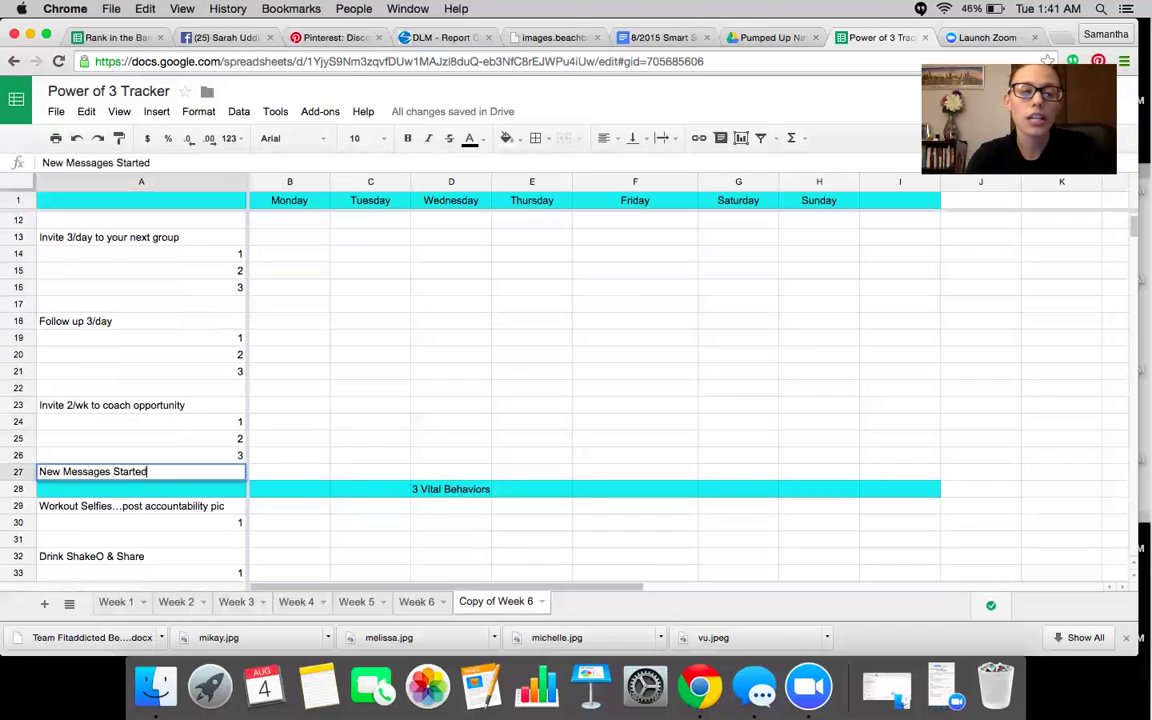
{"action": "right_click", "coordinate": [16, 471]}
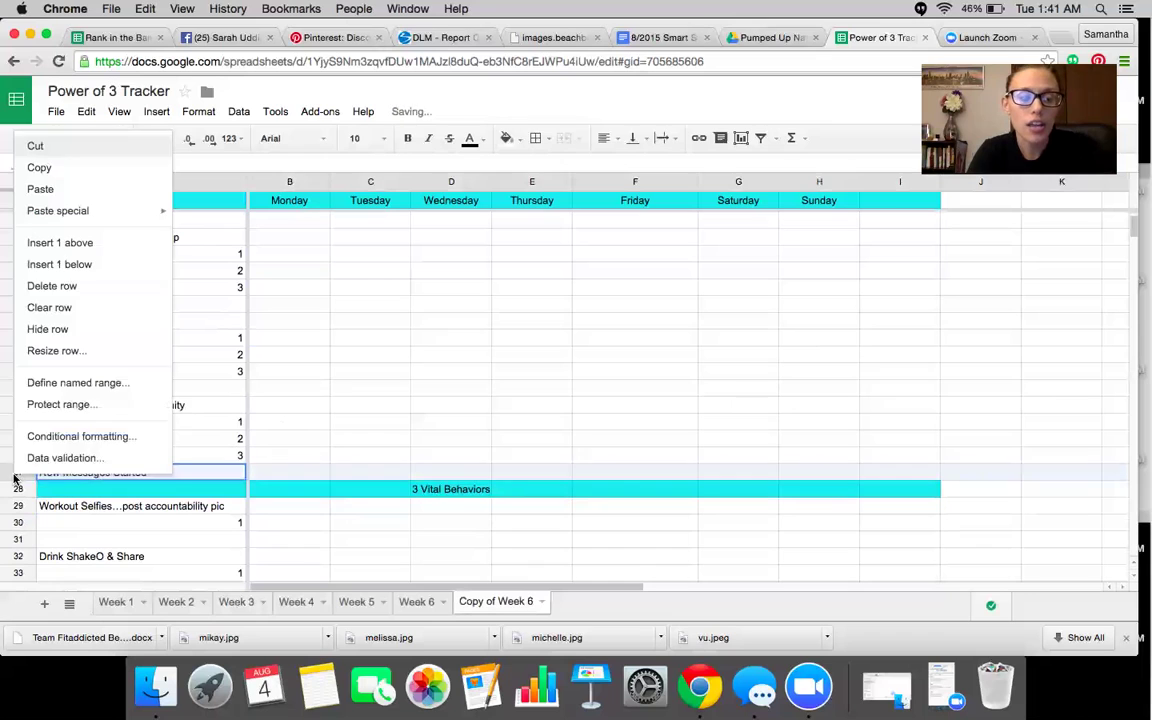
{"action": "left_click", "coordinate": [82, 264]}
{"action": "right_click", "coordinate": [16, 484]}
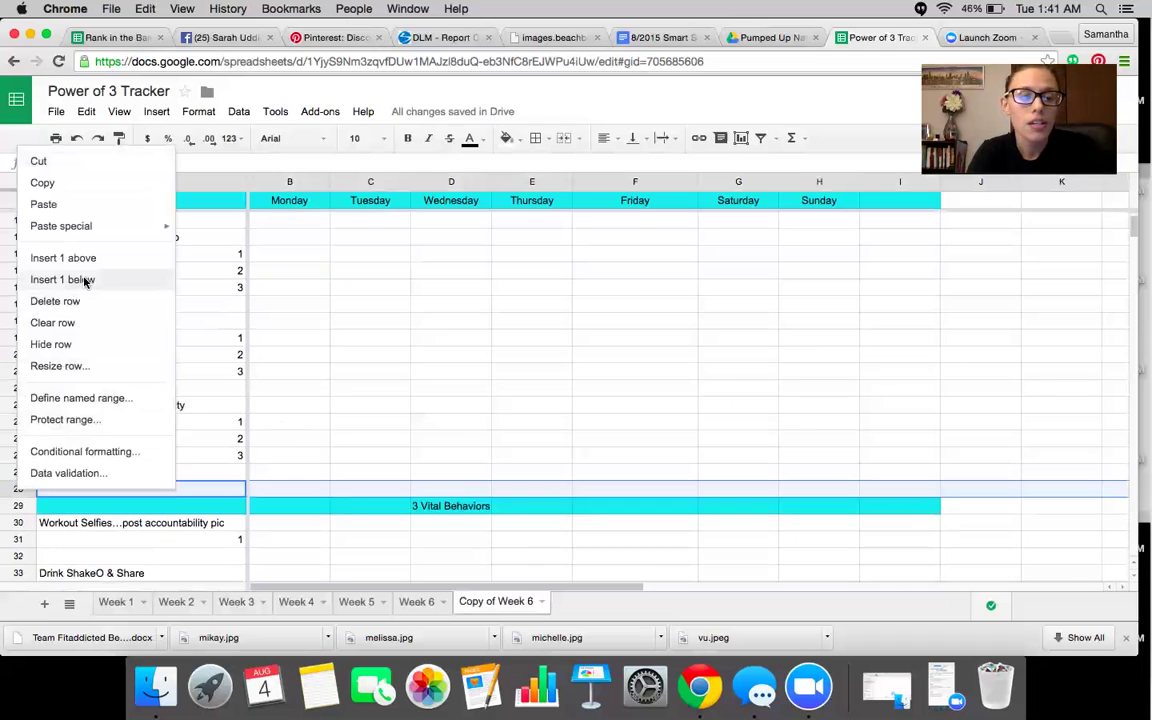
{"action": "left_click", "coordinate": [85, 281]}
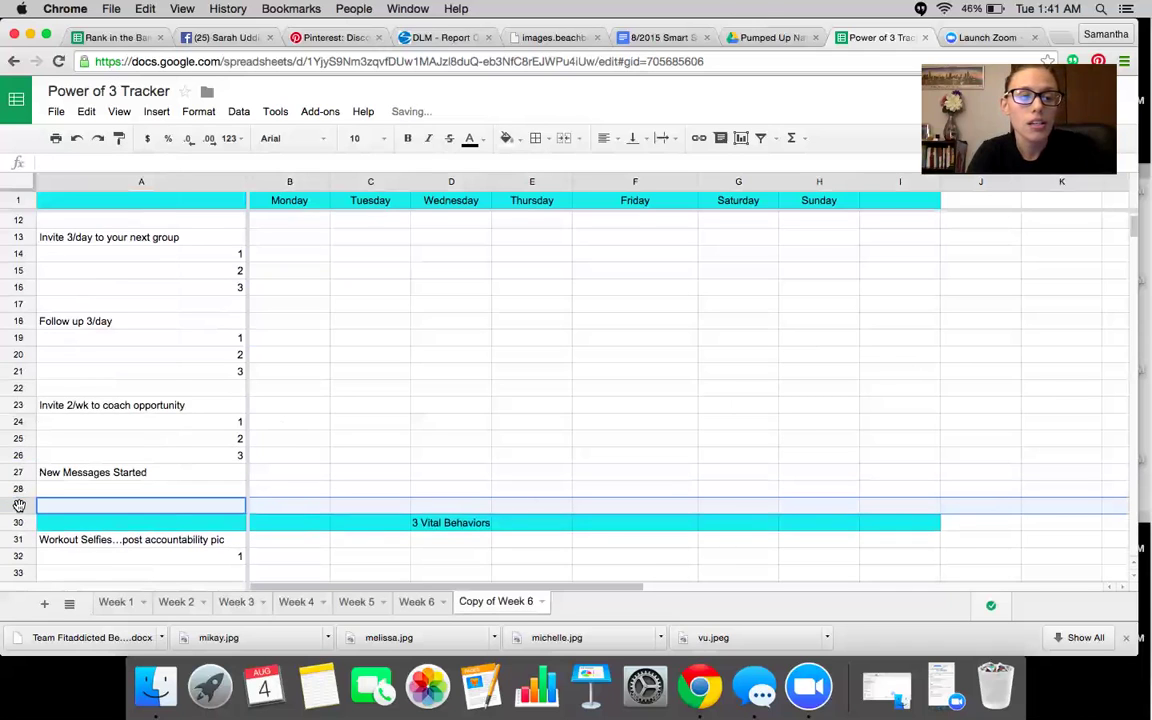
Step: Switch to Week 1, select Monday's New People Messaged 1 cell, and scroll through the sheet
{"action": "left_click", "coordinate": [108, 603]}
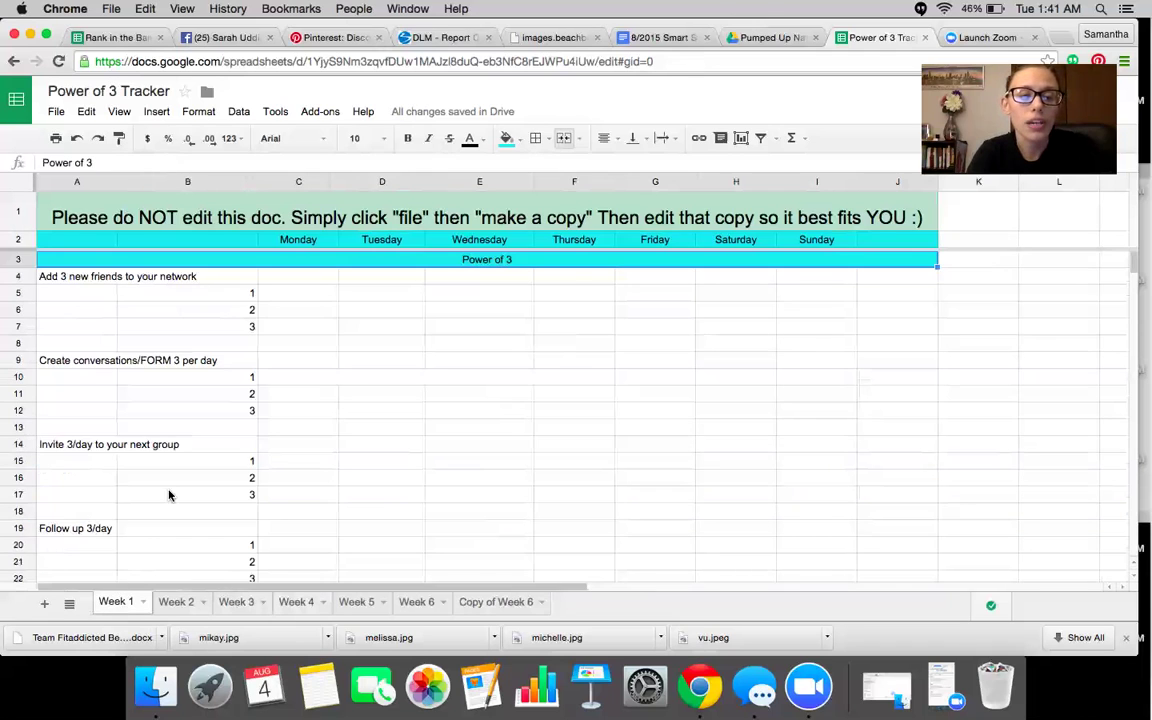
{"action": "scroll", "coordinate": [172, 490], "scroll_direction": "down", "scroll_amount": 5}
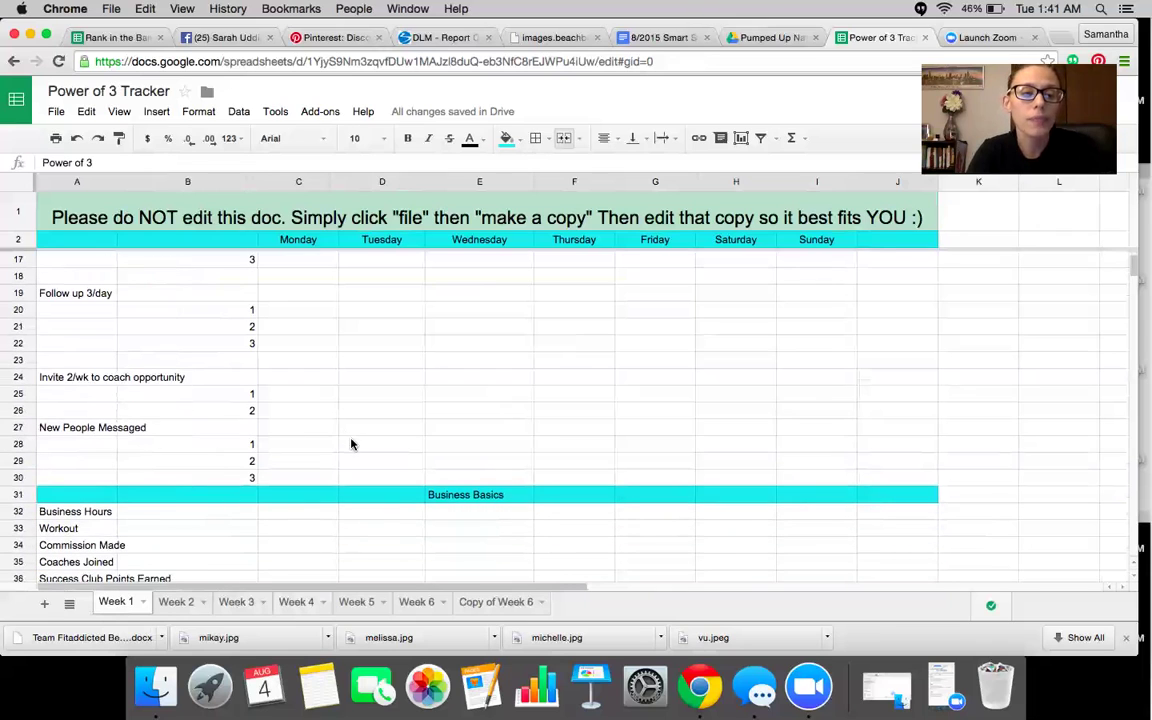
{"action": "left_click", "coordinate": [319, 453]}
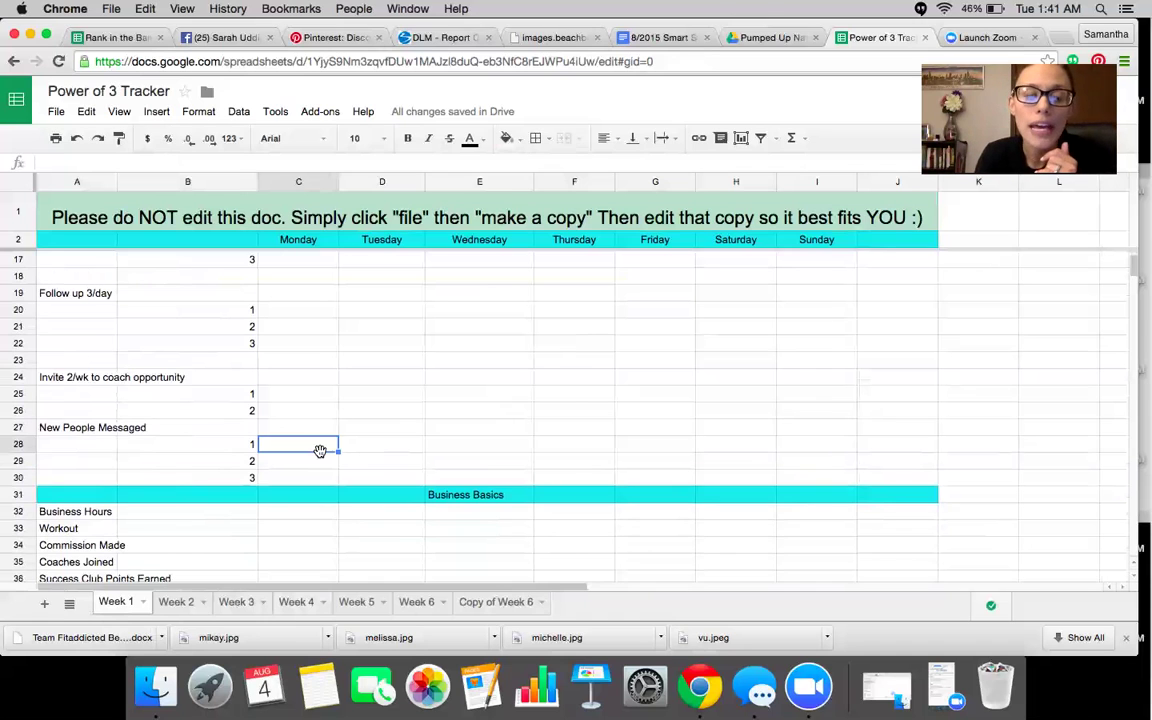
{"action": "scroll", "coordinate": [319, 453], "scroll_direction": "down", "scroll_amount": 3}
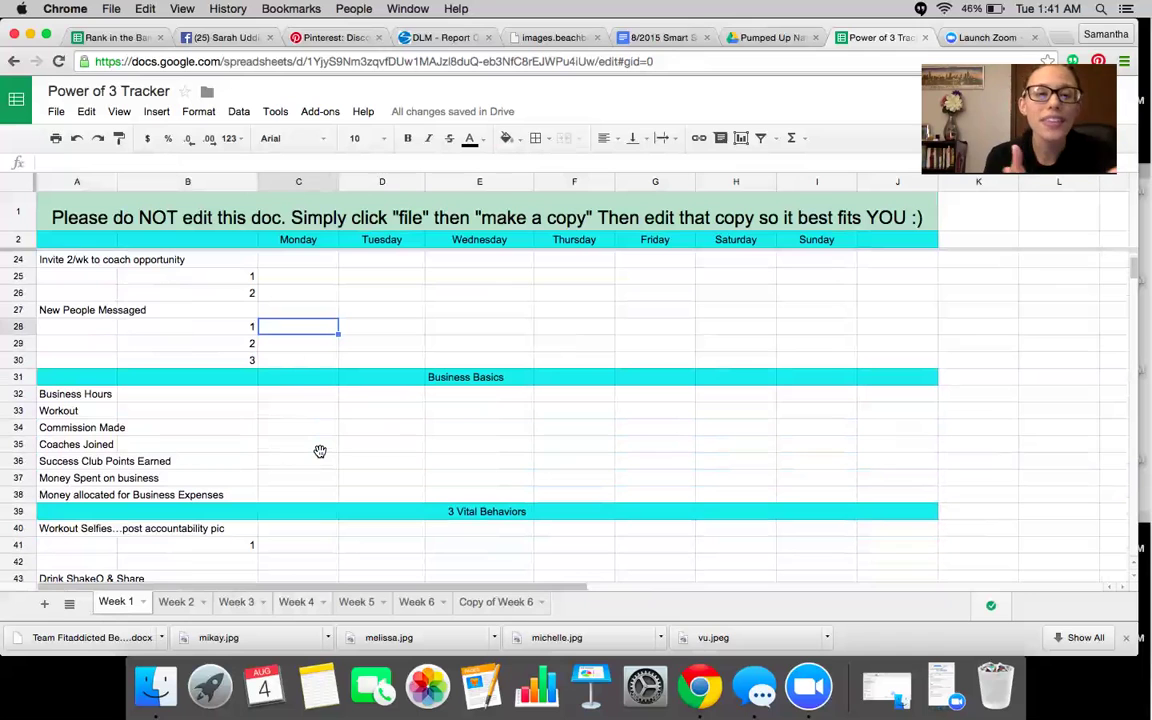
{"action": "scroll", "coordinate": [313, 330], "scroll_direction": "up", "scroll_amount": 7}
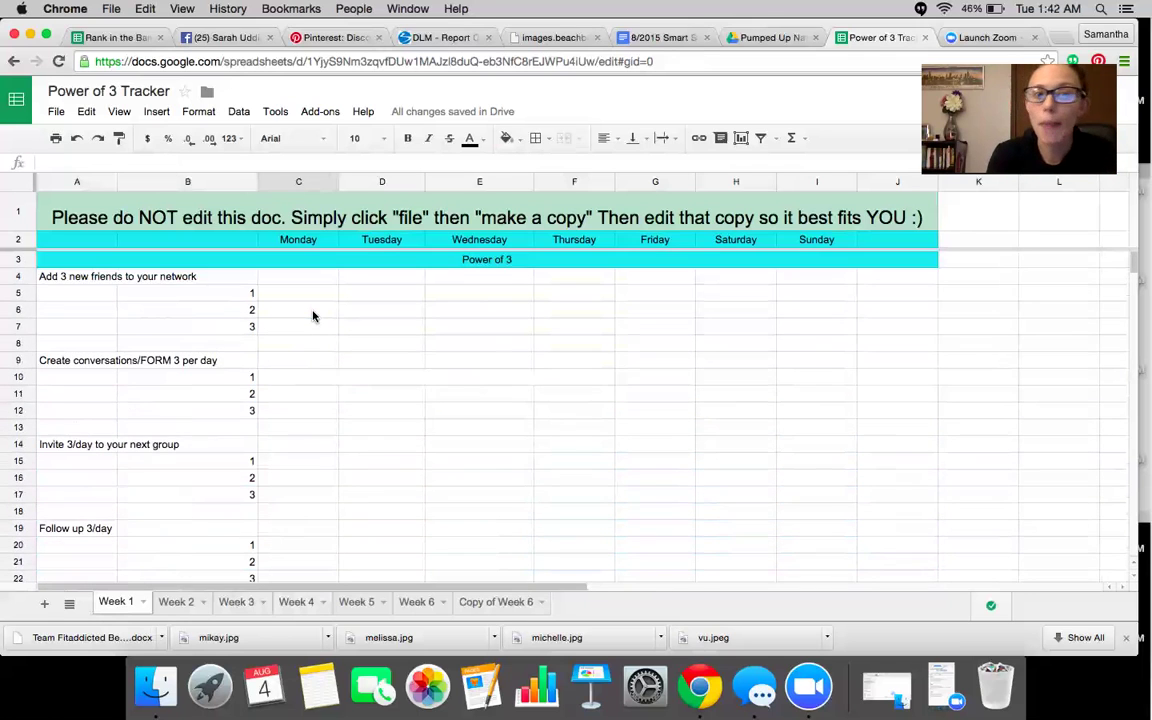
{"action": "scroll", "coordinate": [313, 316], "scroll_direction": "down", "scroll_amount": 6}
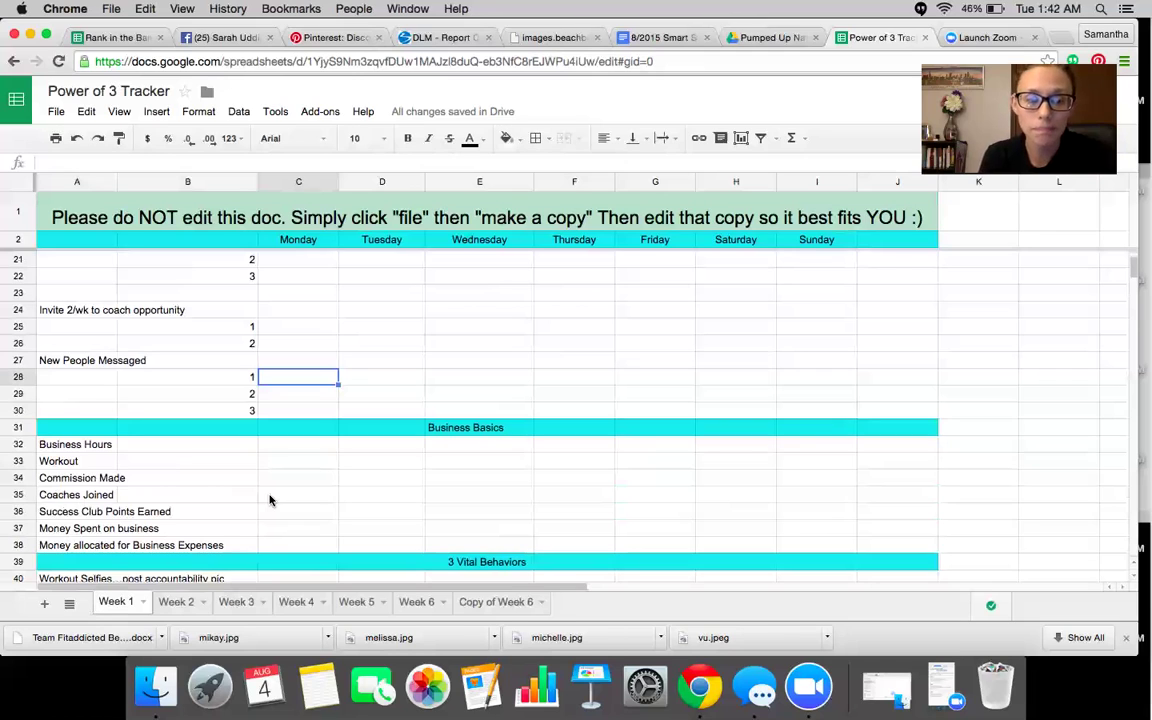
Step: Try sample x marks in Monday and Tuesday of the Workout row, then clear them
{"action": "left_click", "coordinate": [286, 466]}
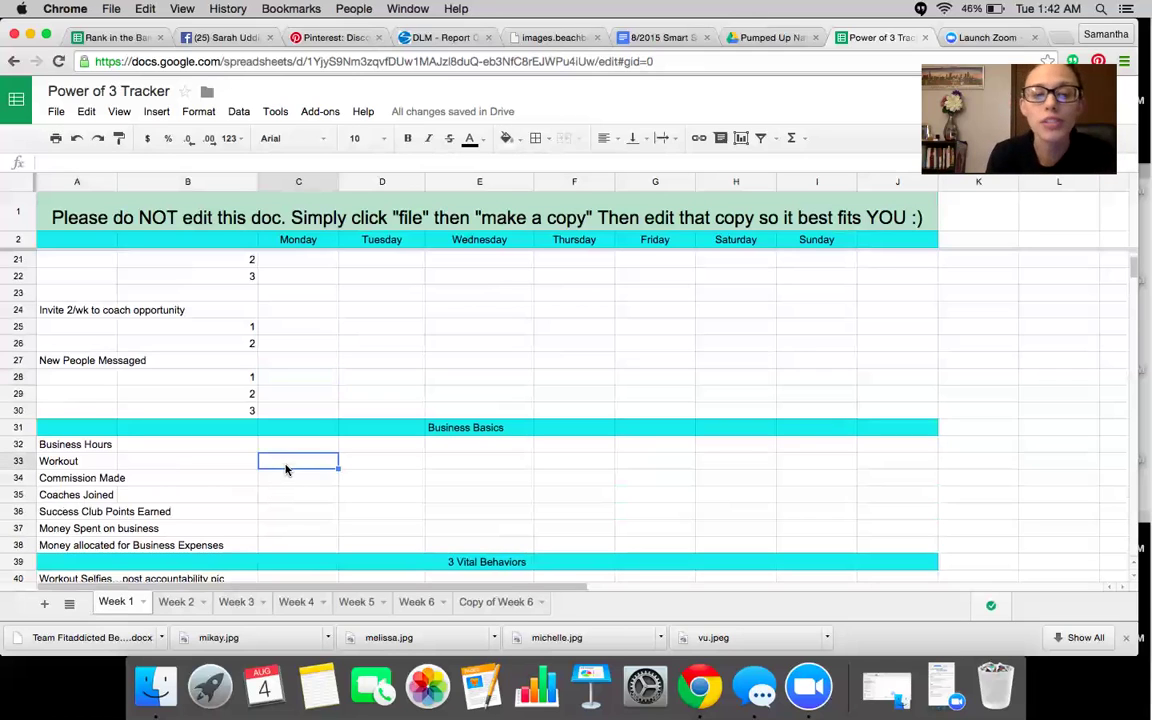
{"action": "type", "text": "x"}
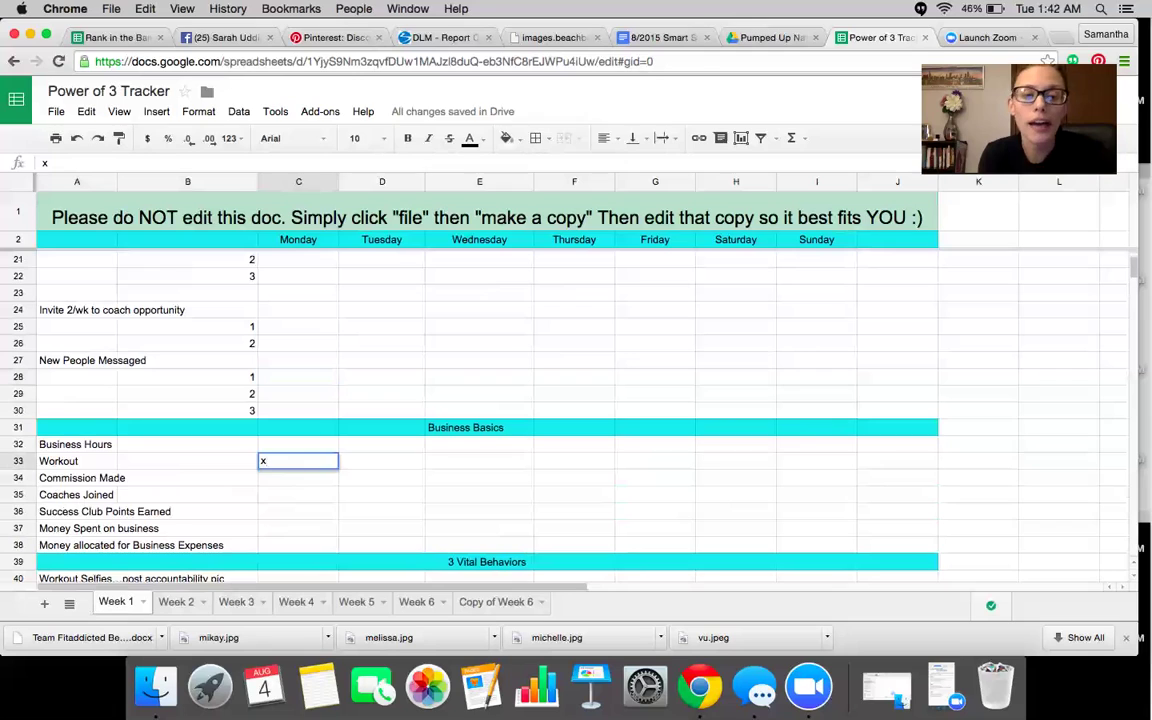
{"action": "key", "text": "Tab"}
{"action": "type", "text": "x"}
{"action": "key", "text": "BackSpace"}
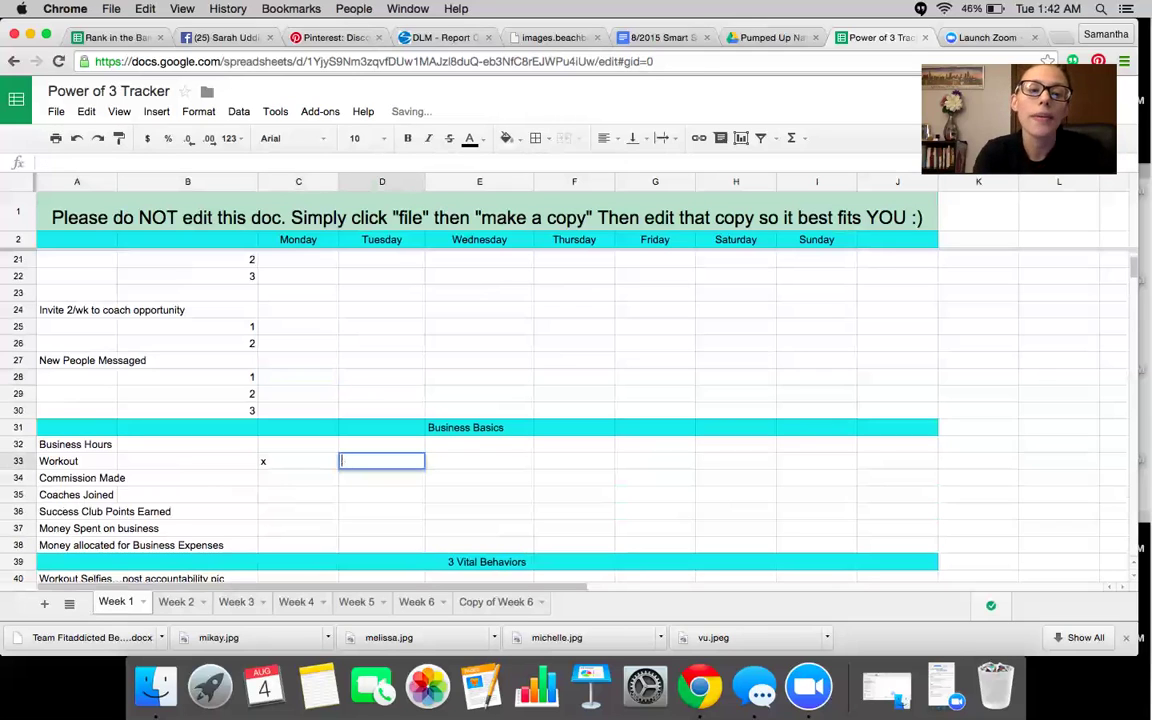
{"action": "left_click", "coordinate": [277, 466]}
{"action": "key", "text": "Delete"}
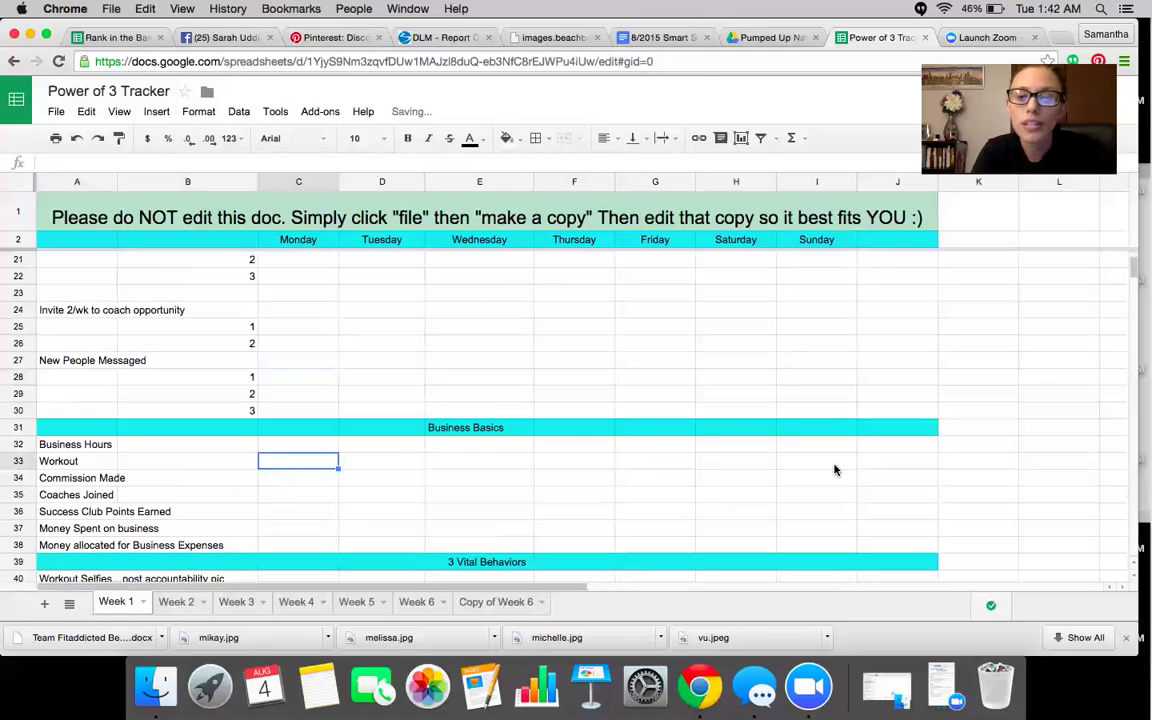
{"action": "left_click", "coordinate": [918, 455]}
{"action": "left_click", "coordinate": [901, 466]}
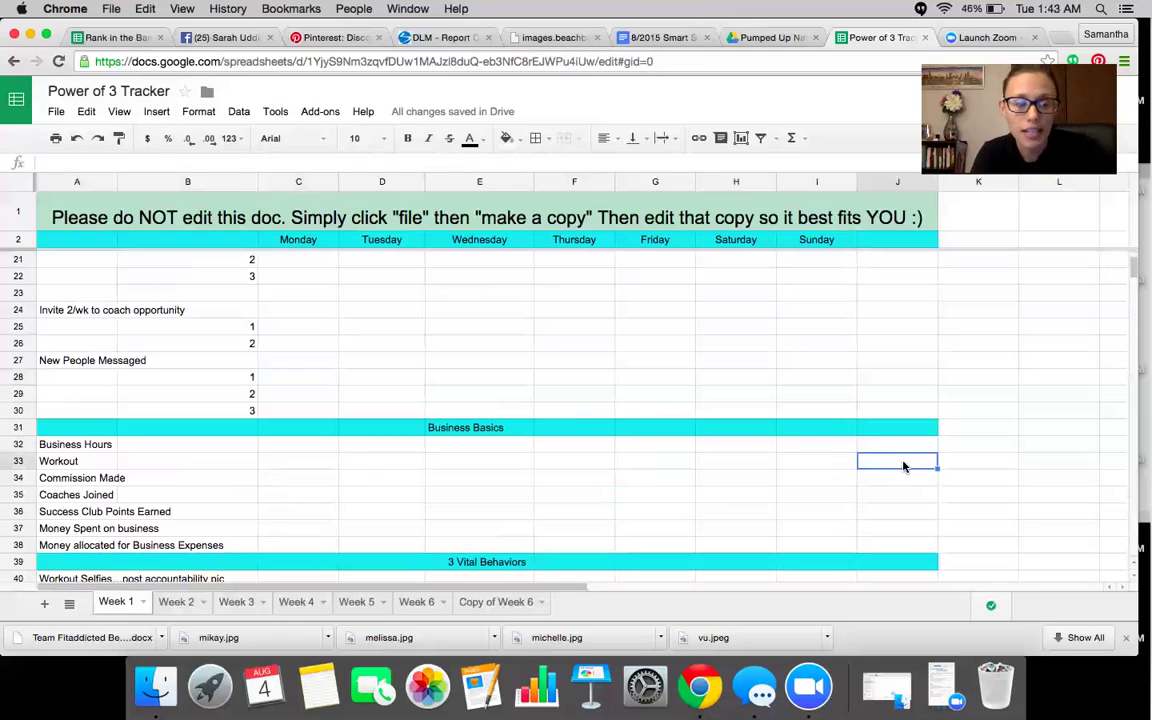
Step: Add outer borders to Thursday's Commission Made and Money allocated for Business Expenses cells
{"action": "left_click", "coordinate": [581, 484]}
{"action": "left_click", "coordinate": [548, 142]}
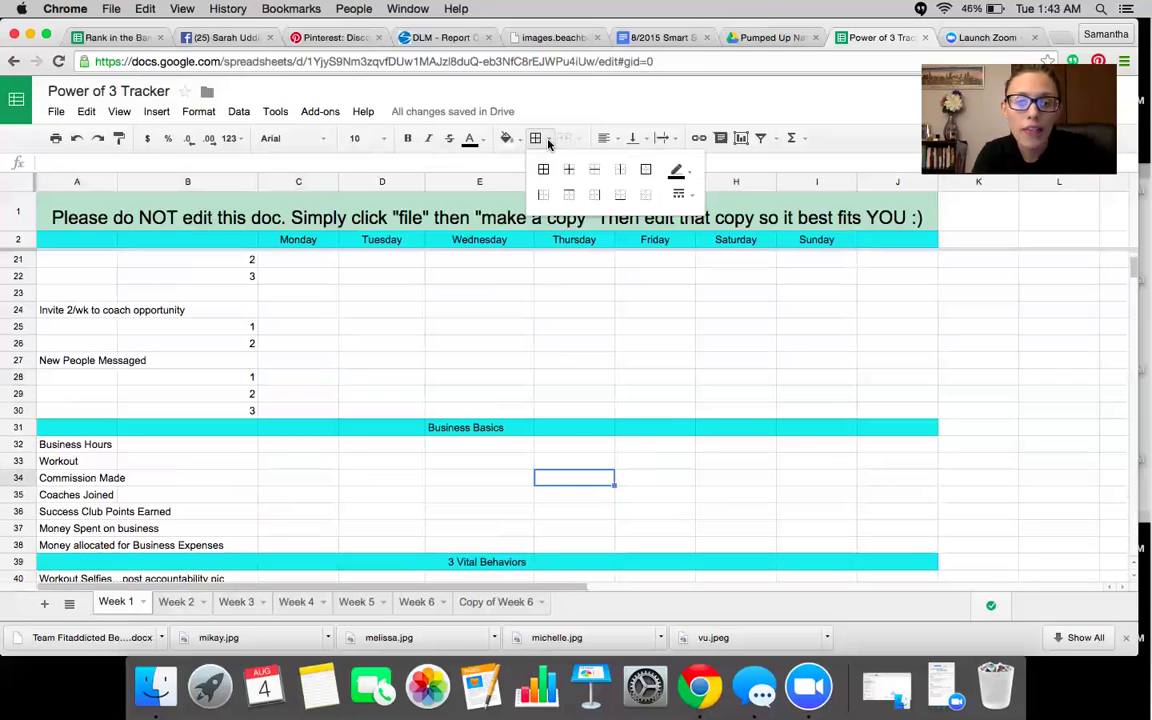
{"action": "left_click", "coordinate": [646, 170]}
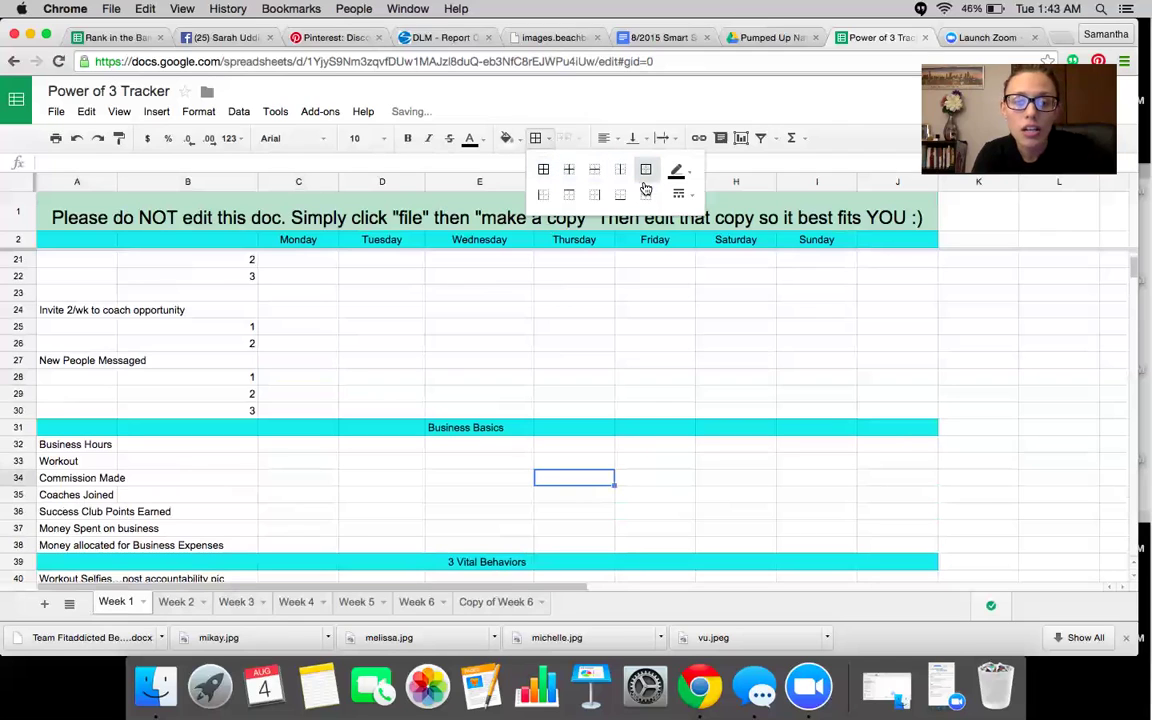
{"action": "left_click", "coordinate": [580, 516]}
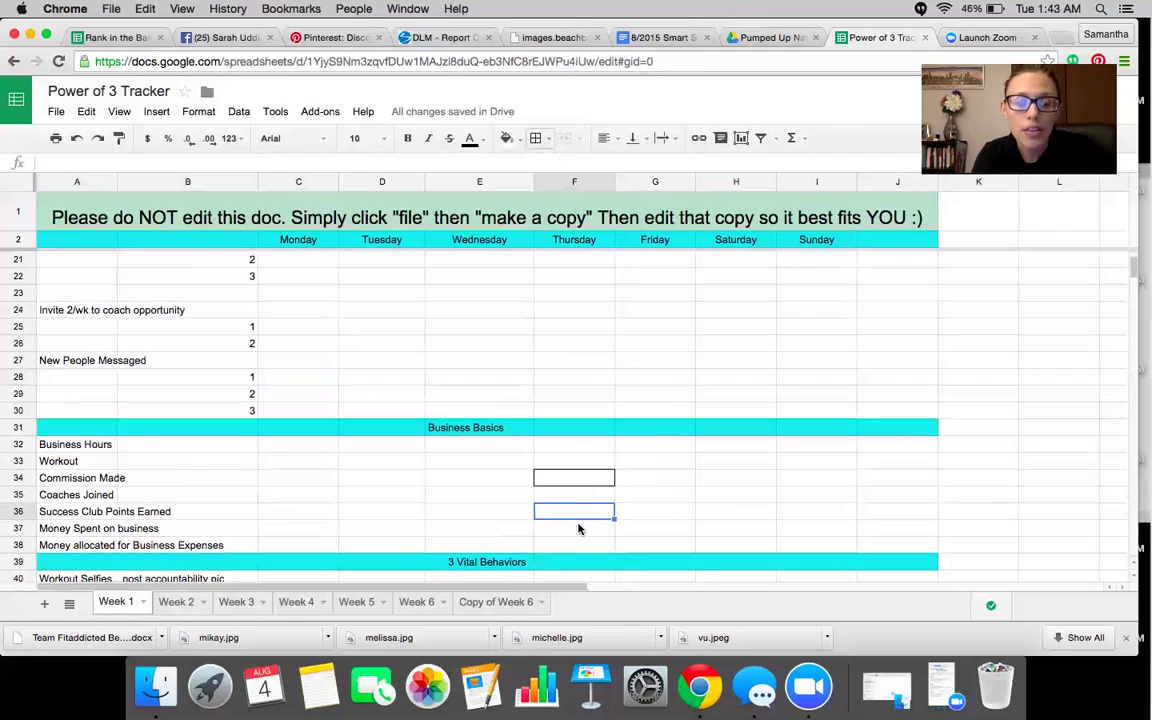
{"action": "left_click", "coordinate": [576, 545]}
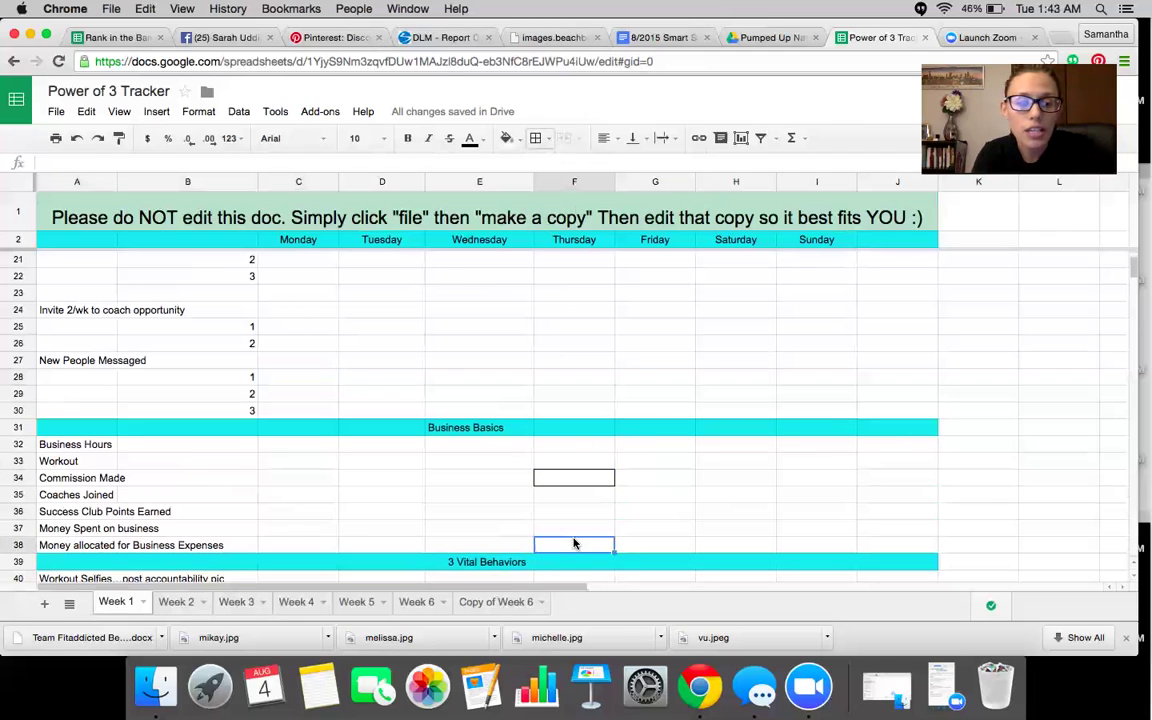
{"action": "left_click", "coordinate": [537, 138]}
{"action": "left_click", "coordinate": [647, 172]}
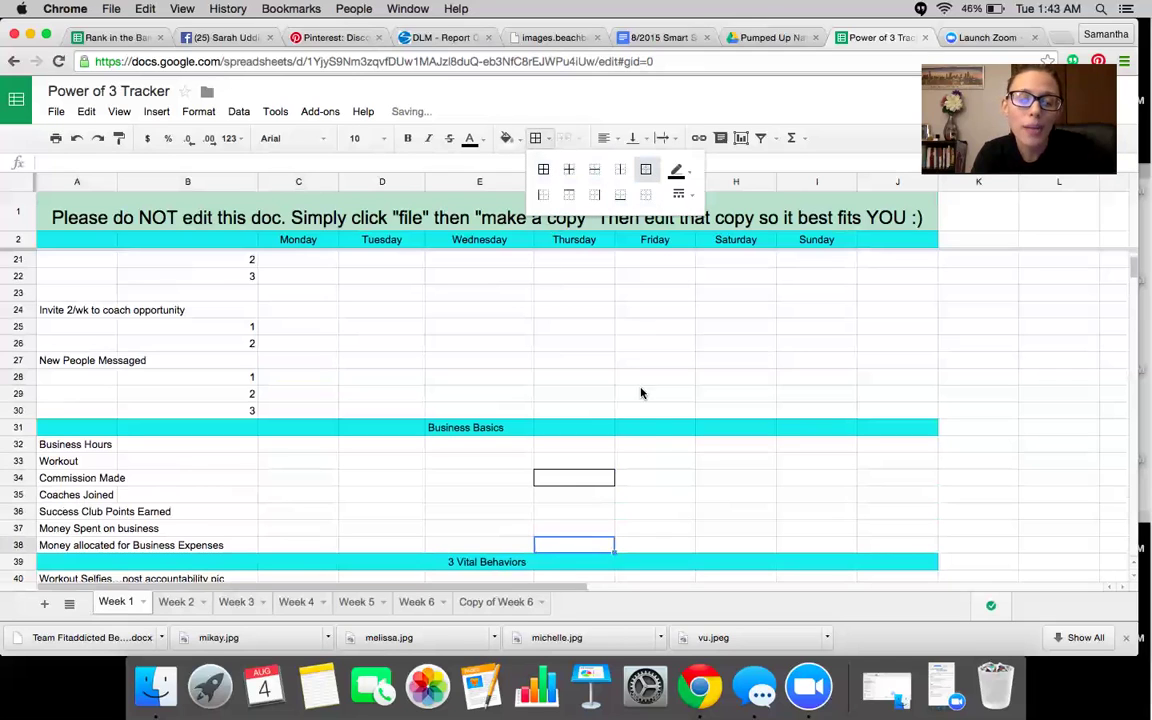
{"action": "left_click", "coordinate": [681, 519]}
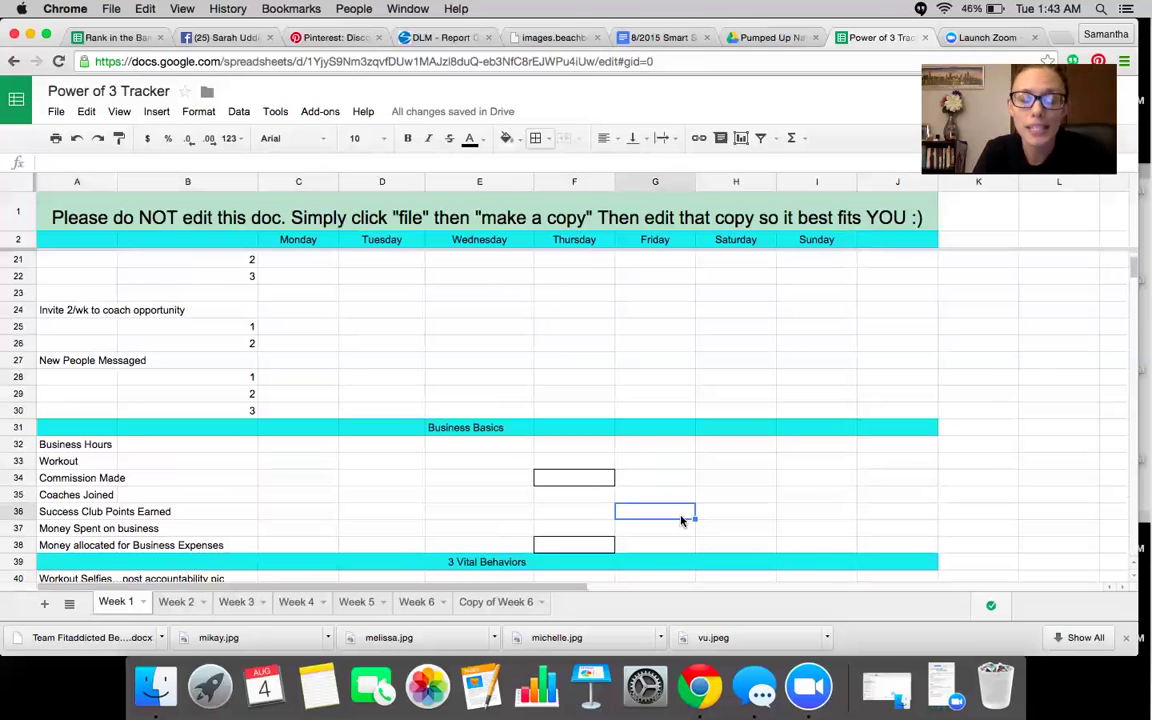
{"action": "left_click", "coordinate": [278, 532]}
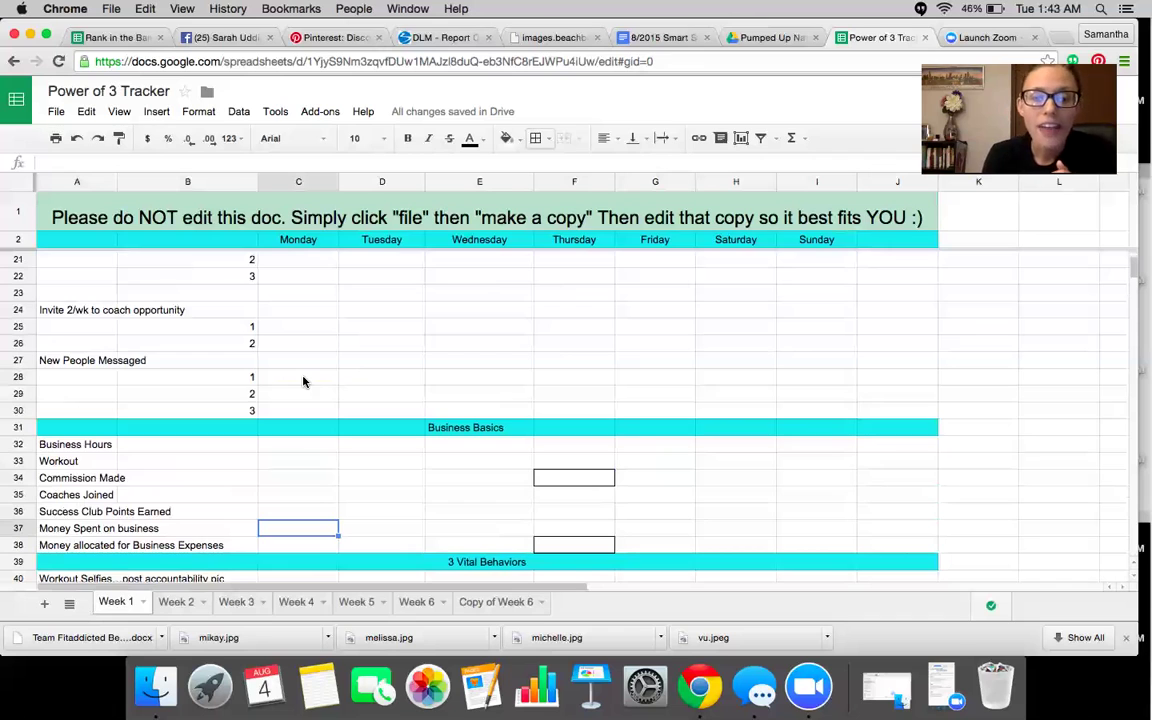
{"action": "scroll", "coordinate": [304, 381], "scroll_direction": "down", "scroll_amount": 4}
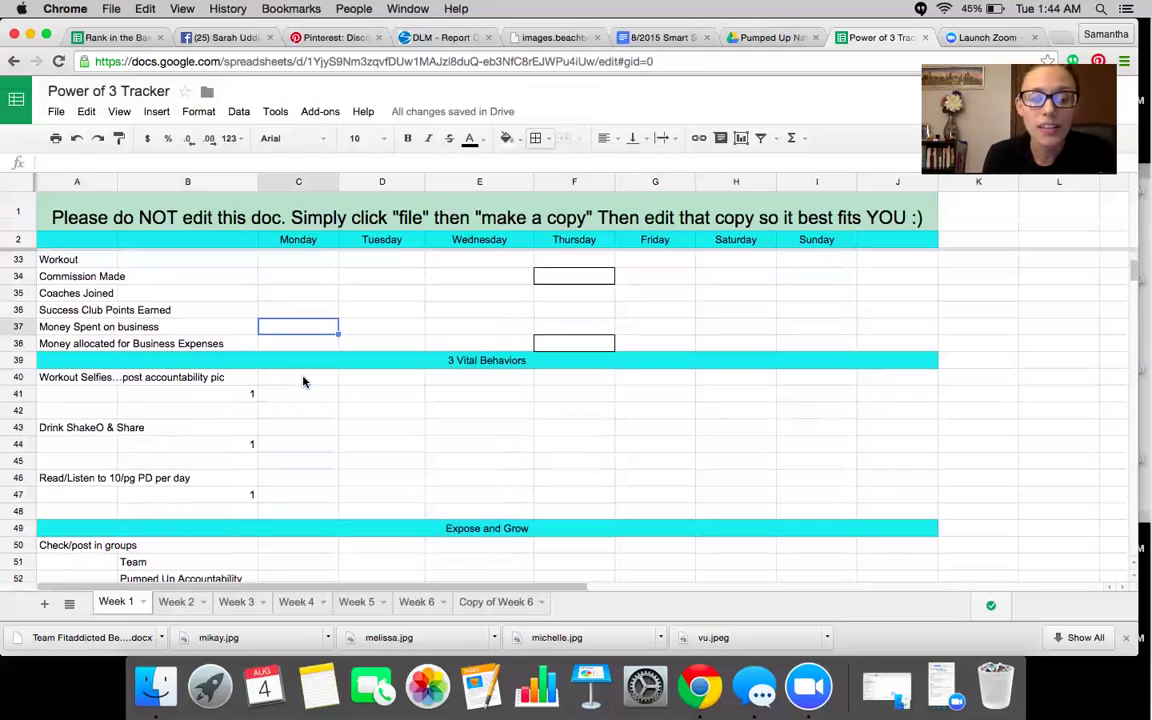
{"action": "scroll", "coordinate": [308, 440], "scroll_direction": "down", "scroll_amount": 5}
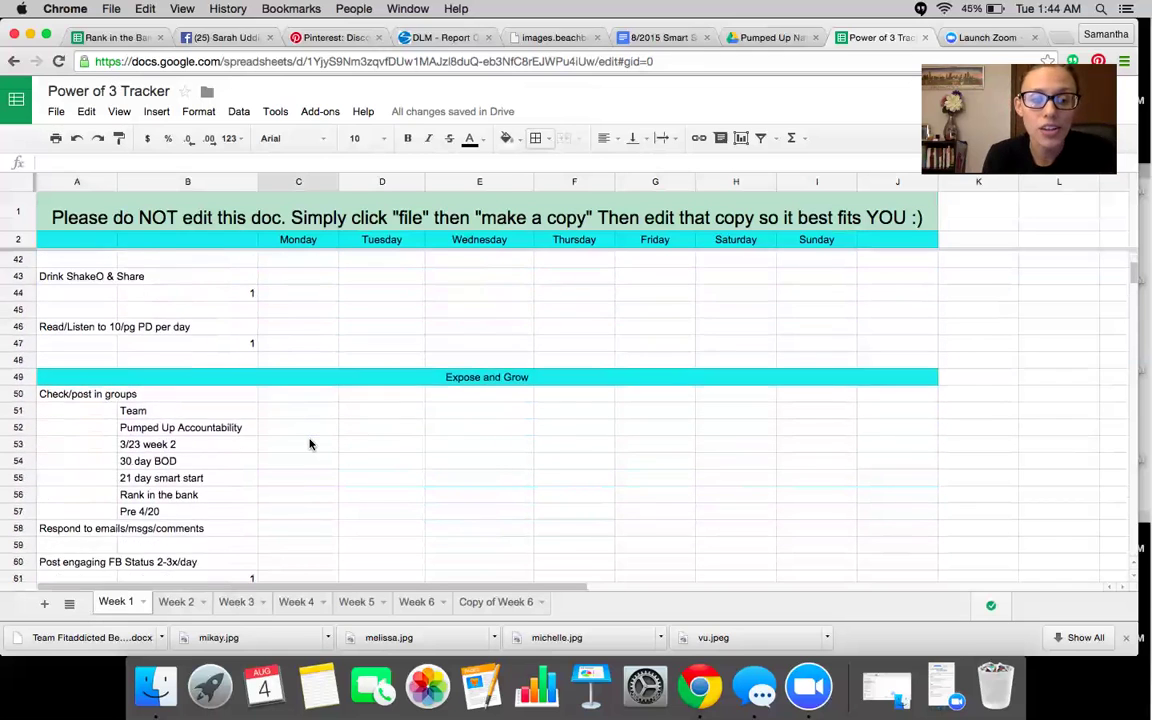
{"action": "scroll", "coordinate": [310, 444], "scroll_direction": "down", "scroll_amount": 2}
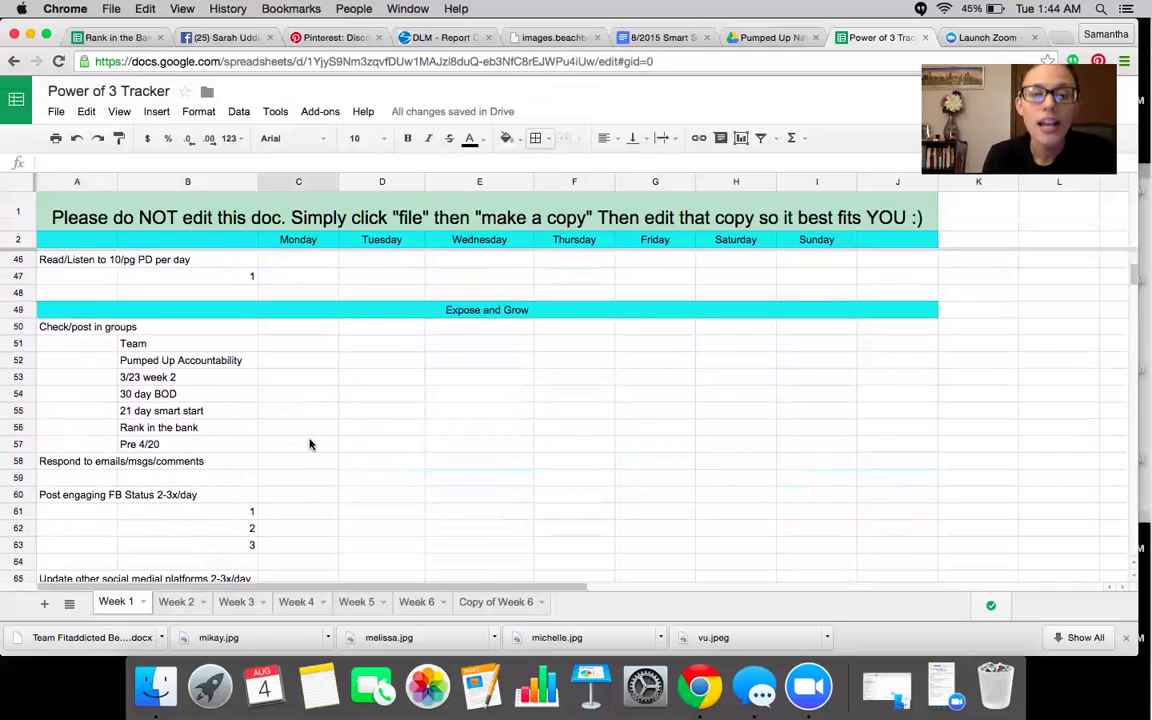
{"action": "left_click", "coordinate": [159, 346]}
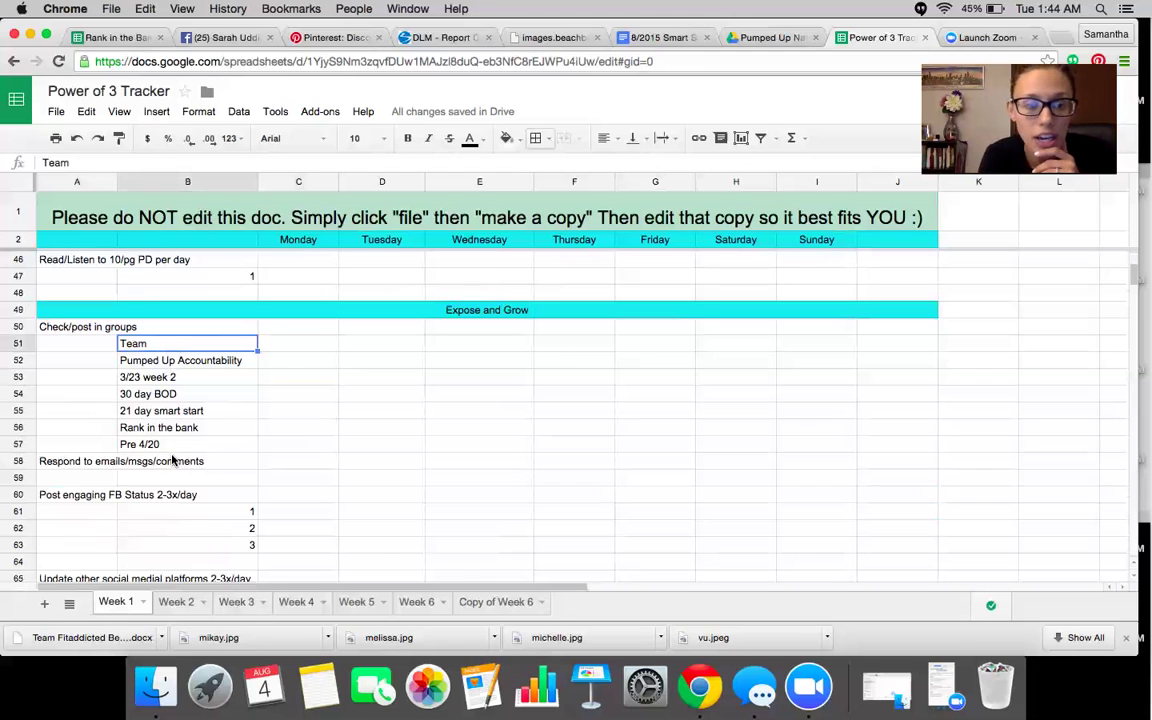
{"action": "left_click", "coordinate": [303, 346]}
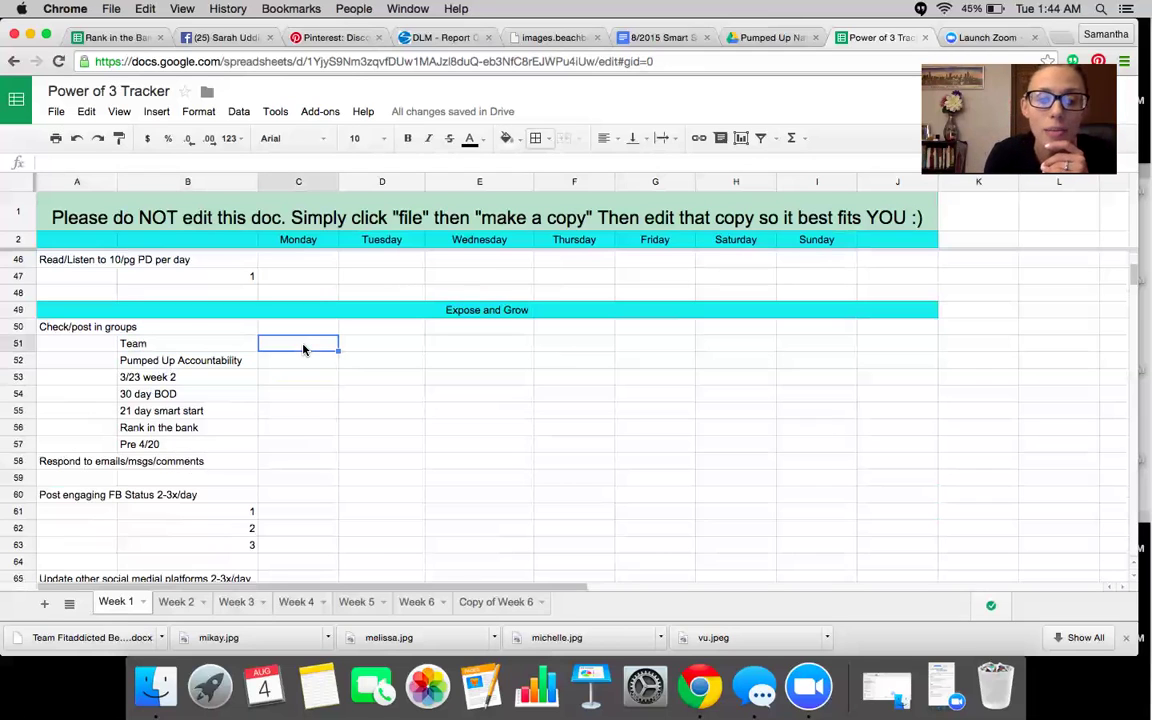
{"action": "type", "text": "x"}
{"action": "key", "text": "Return"}
{"action": "type", "text": "x"}
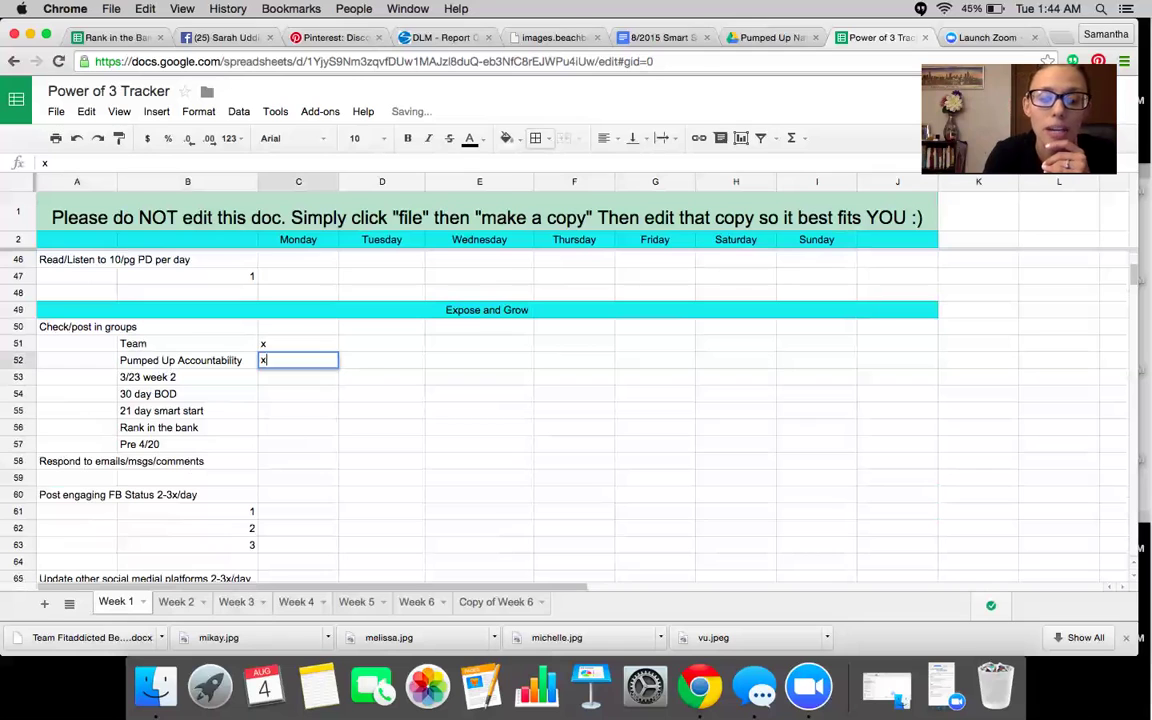
{"action": "key", "text": "Return"}
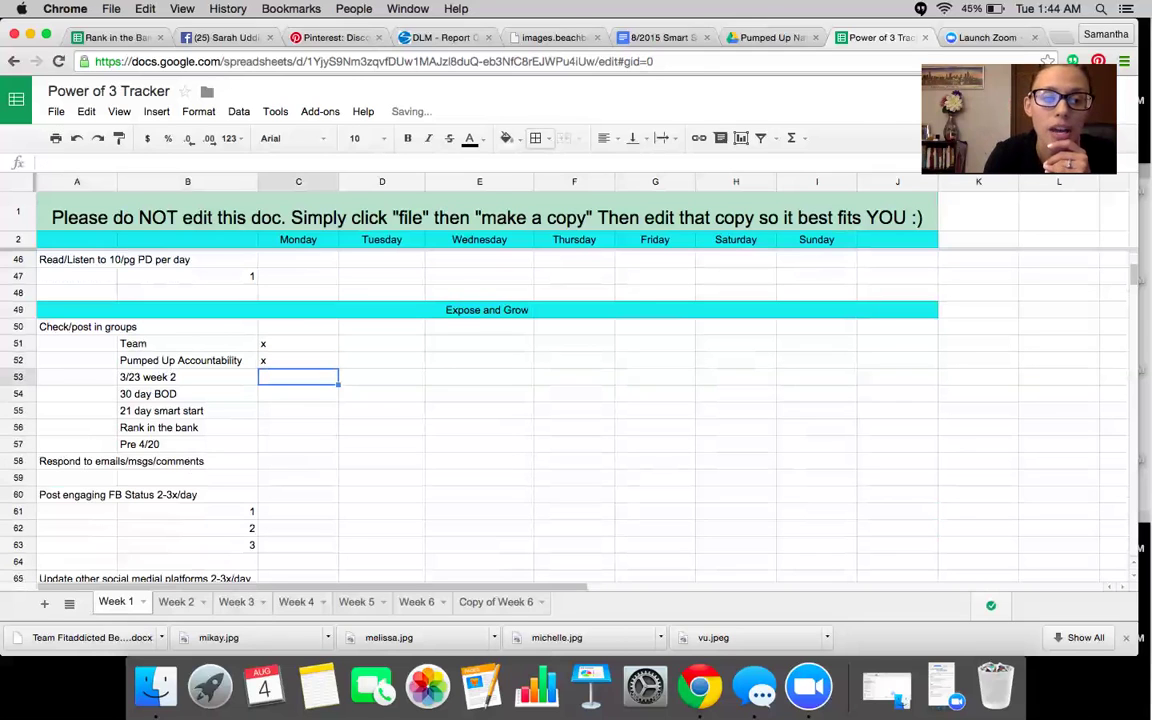
{"action": "key", "text": "Down"}
{"action": "key", "text": "Down"}
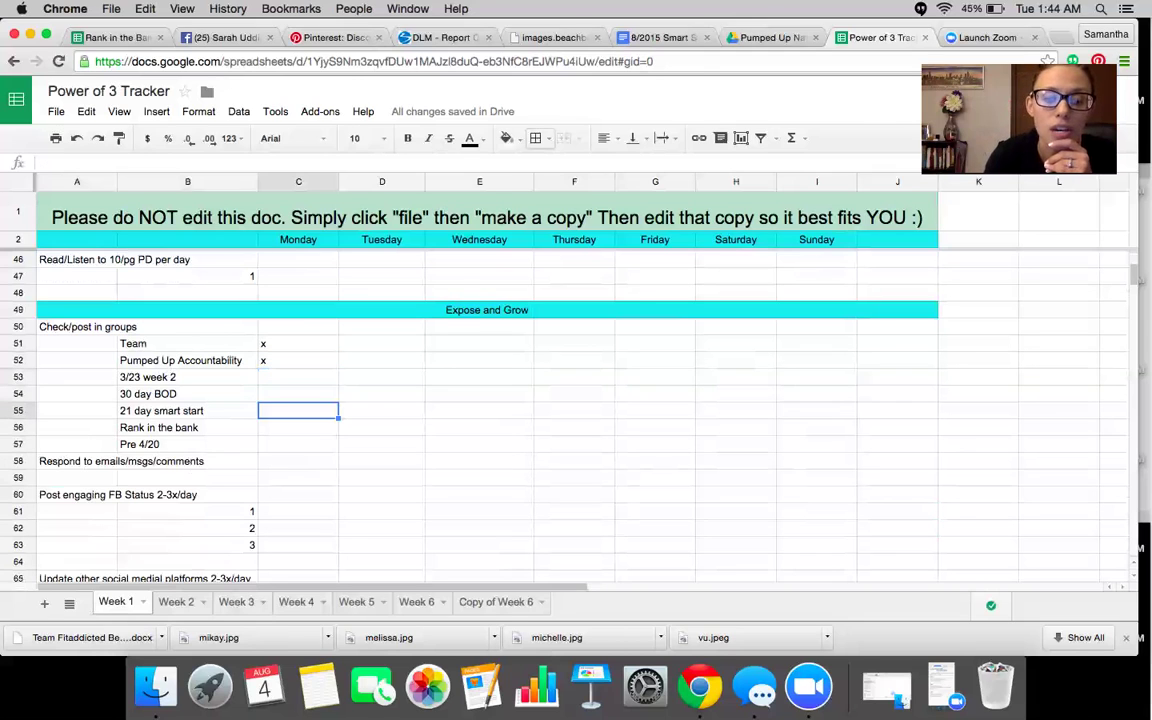
{"action": "type", "text": "x"}
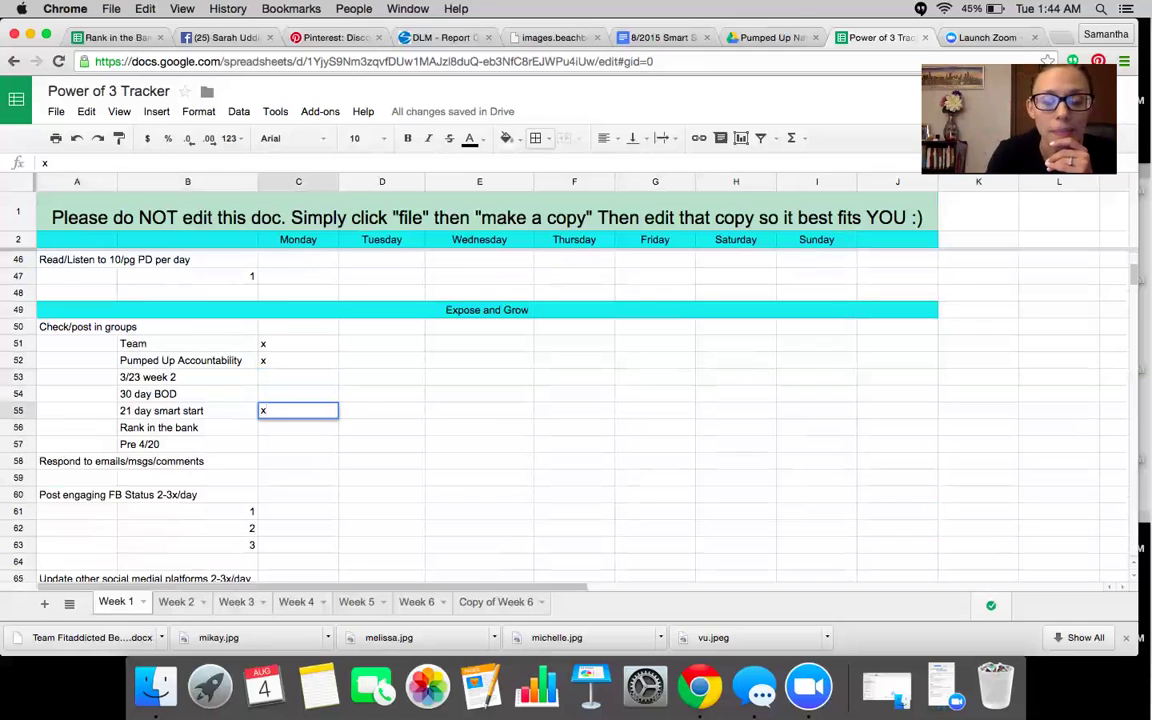
{"action": "key", "text": "BackSpace"}
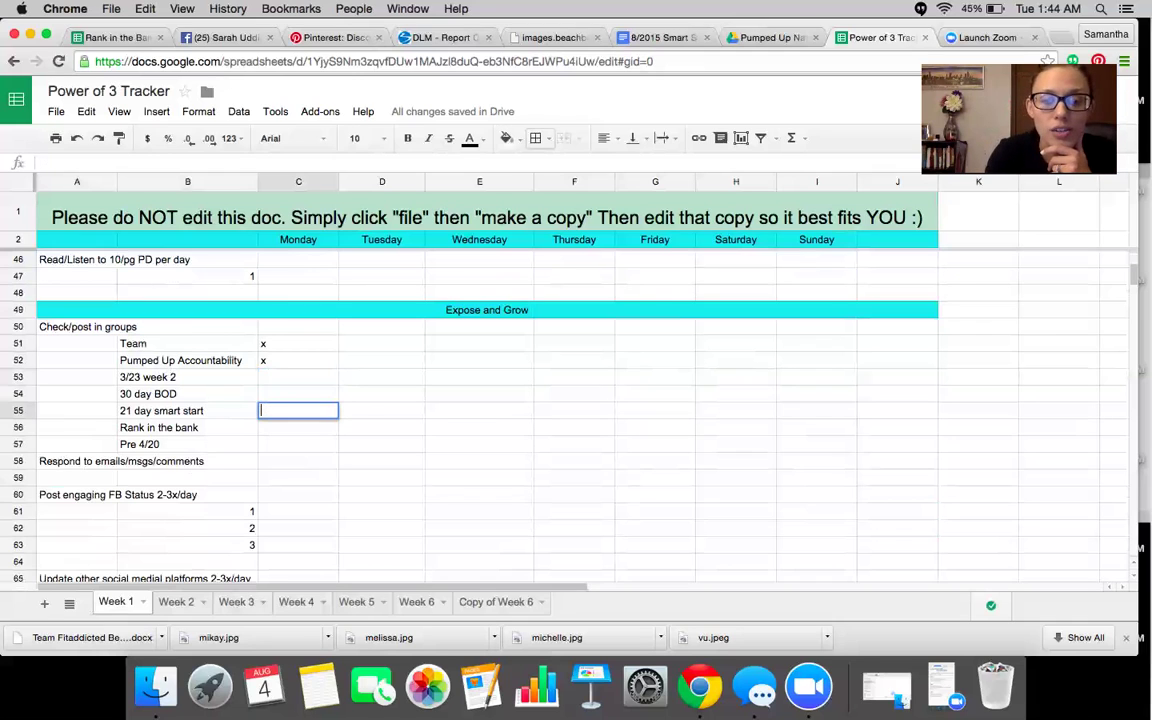
{"action": "left_click_drag", "start_coordinate": [280, 362], "coordinate": [280, 350]}
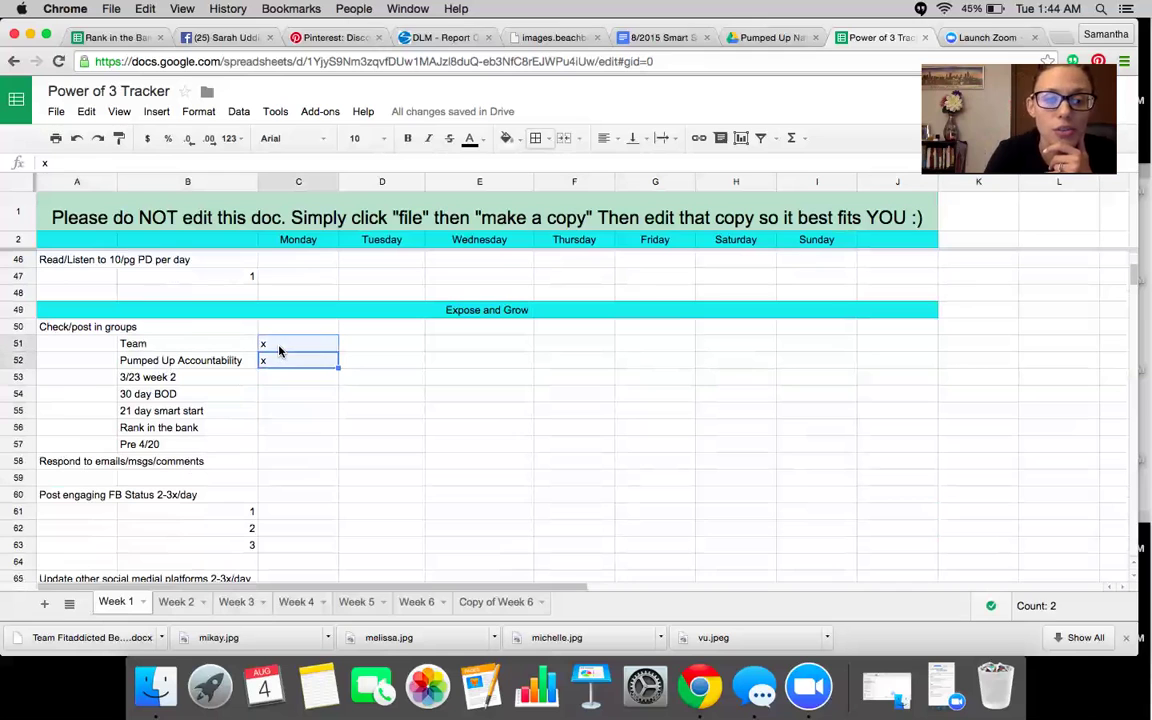
{"action": "key", "text": "Delete"}
{"action": "scroll", "coordinate": [245, 447], "scroll_direction": "down", "scroll_amount": 3}
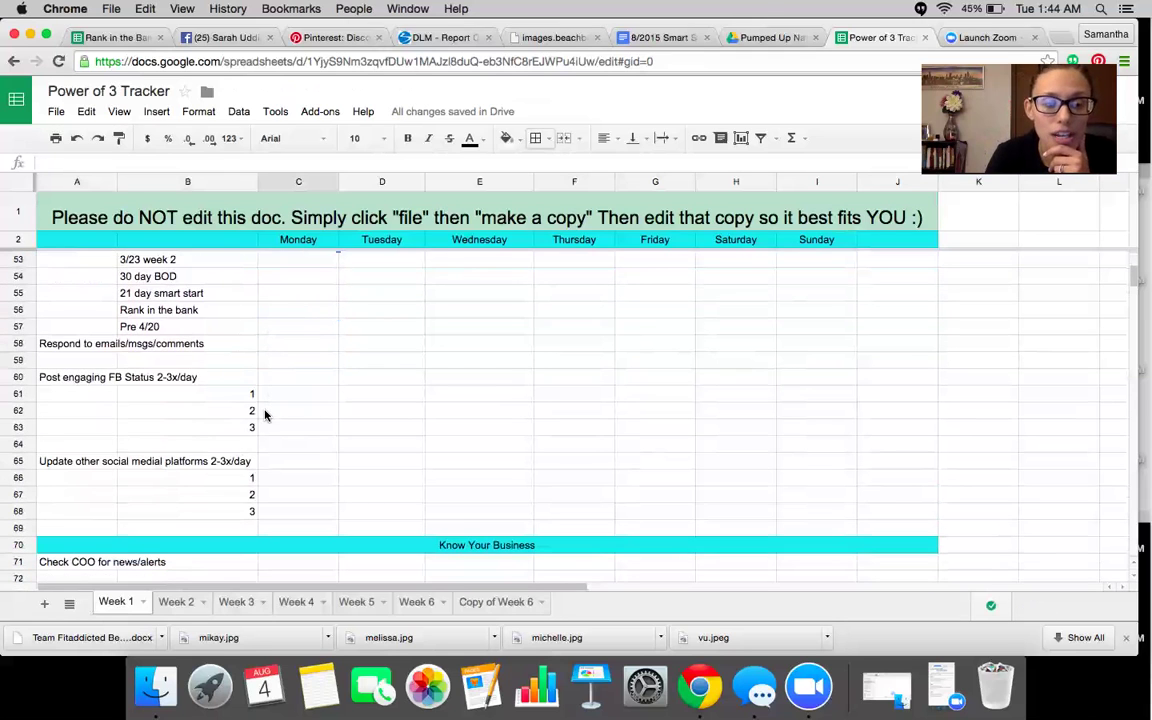
{"action": "scroll", "coordinate": [265, 413], "scroll_direction": "down", "scroll_amount": 1}
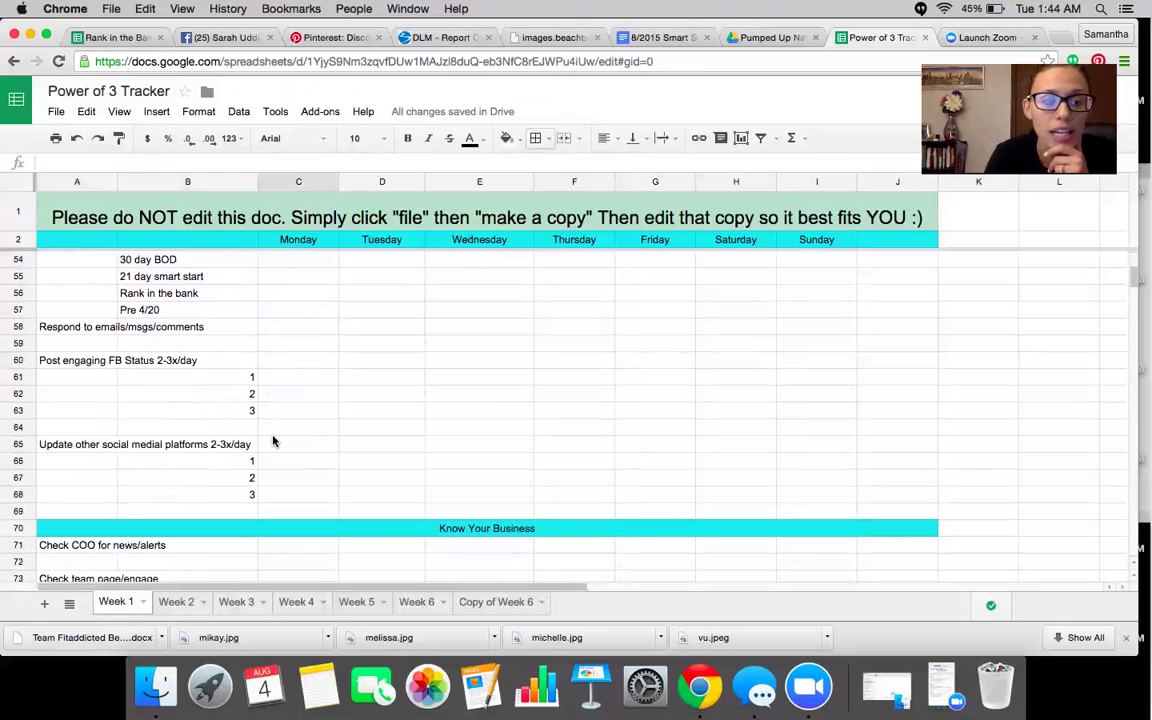
{"action": "scroll", "coordinate": [273, 441], "scroll_direction": "down", "scroll_amount": 5}
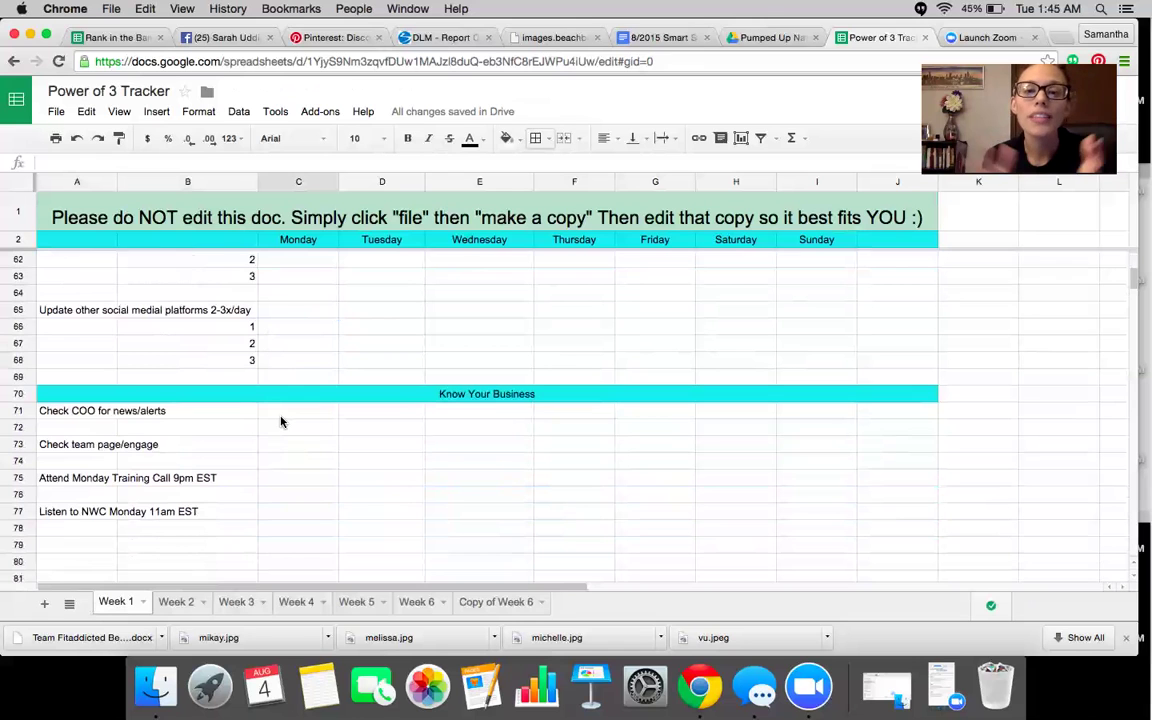
{"action": "scroll", "coordinate": [281, 422], "scroll_direction": "up", "scroll_amount": 10}
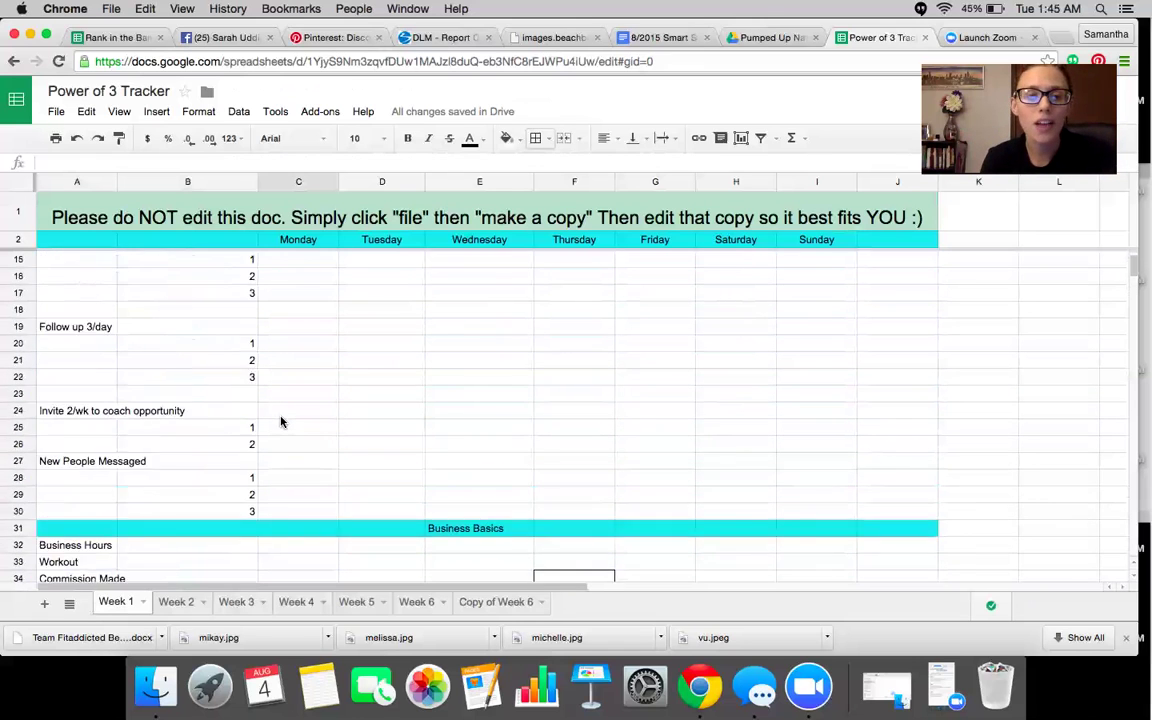